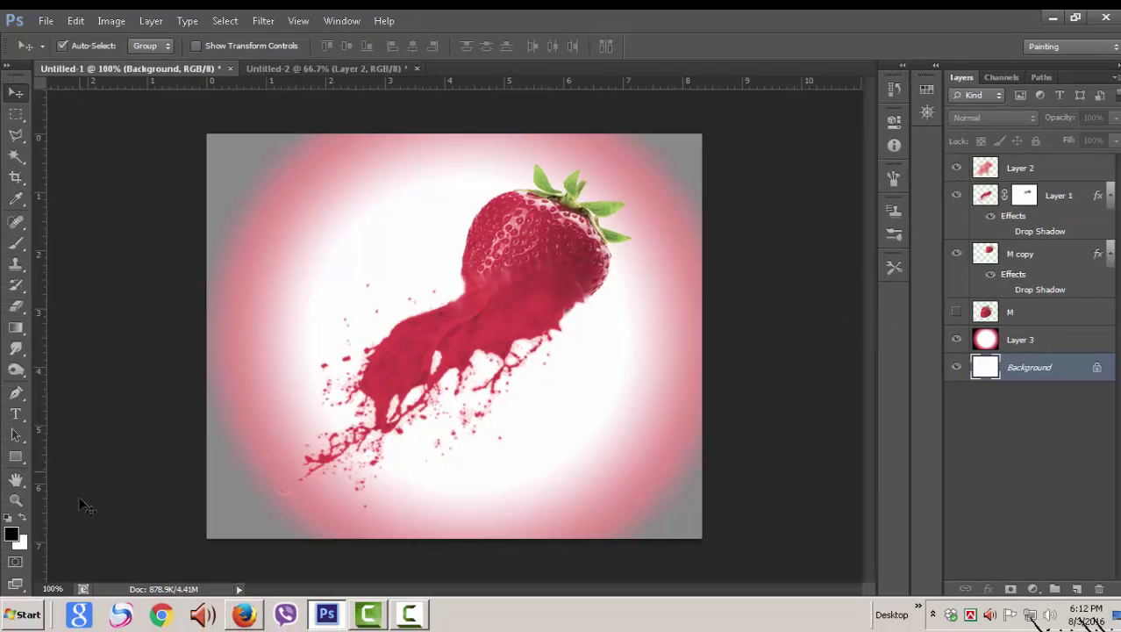
Delete Layer 3 and the M copy layer, confirming each, and make layer M visible
{"action": "left_click", "coordinate": [1046, 341]}
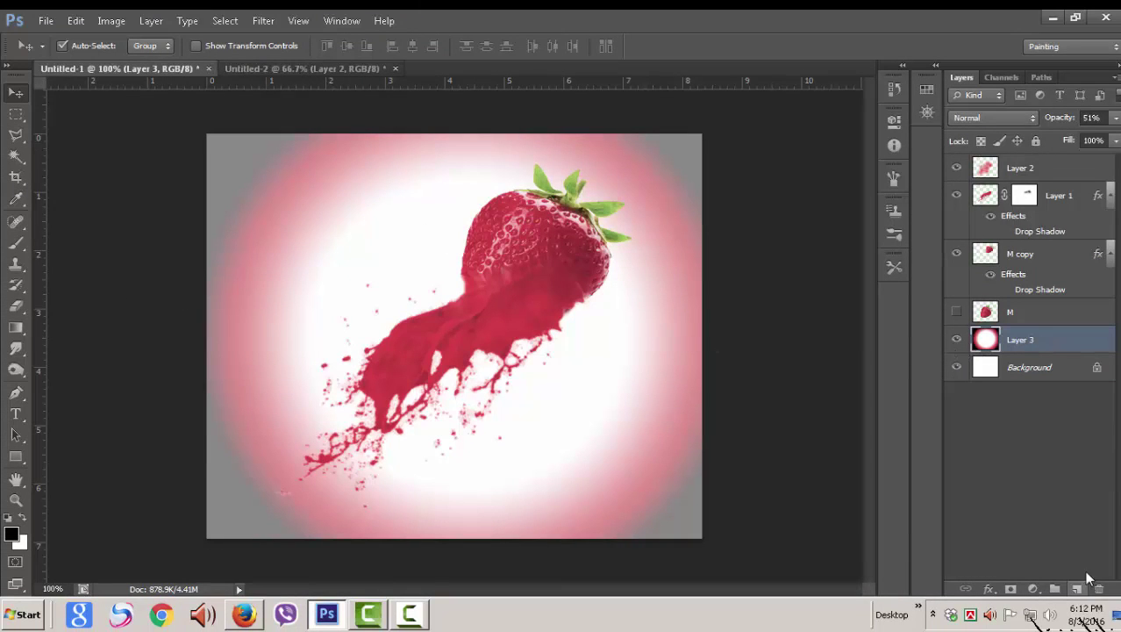
{"action": "left_click", "coordinate": [1100, 589]}
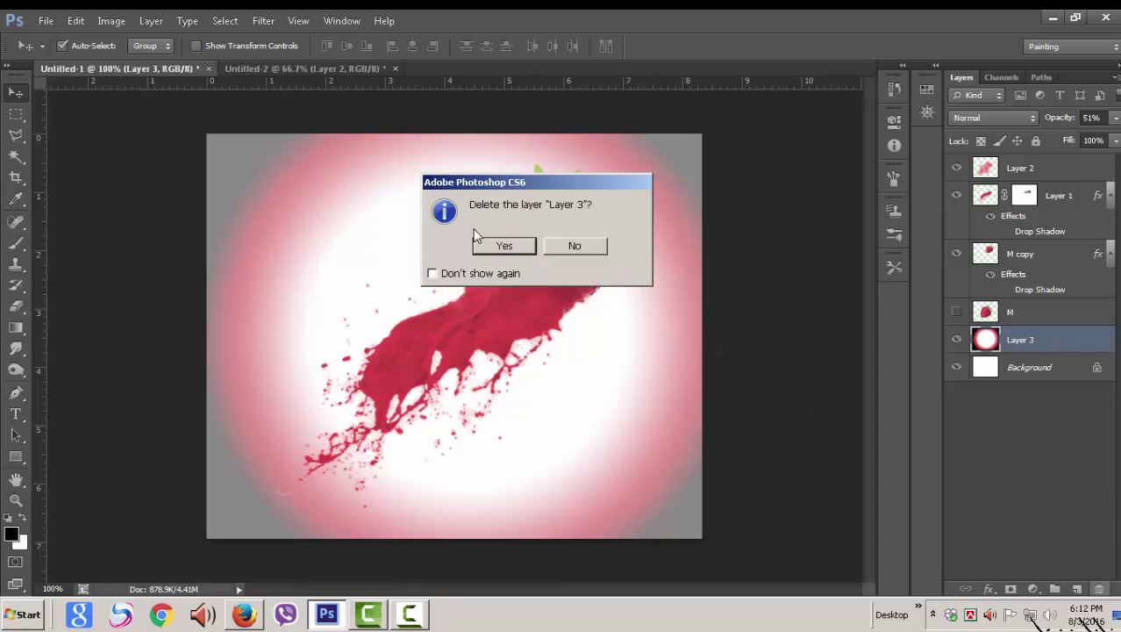
{"action": "left_click", "coordinate": [505, 247]}
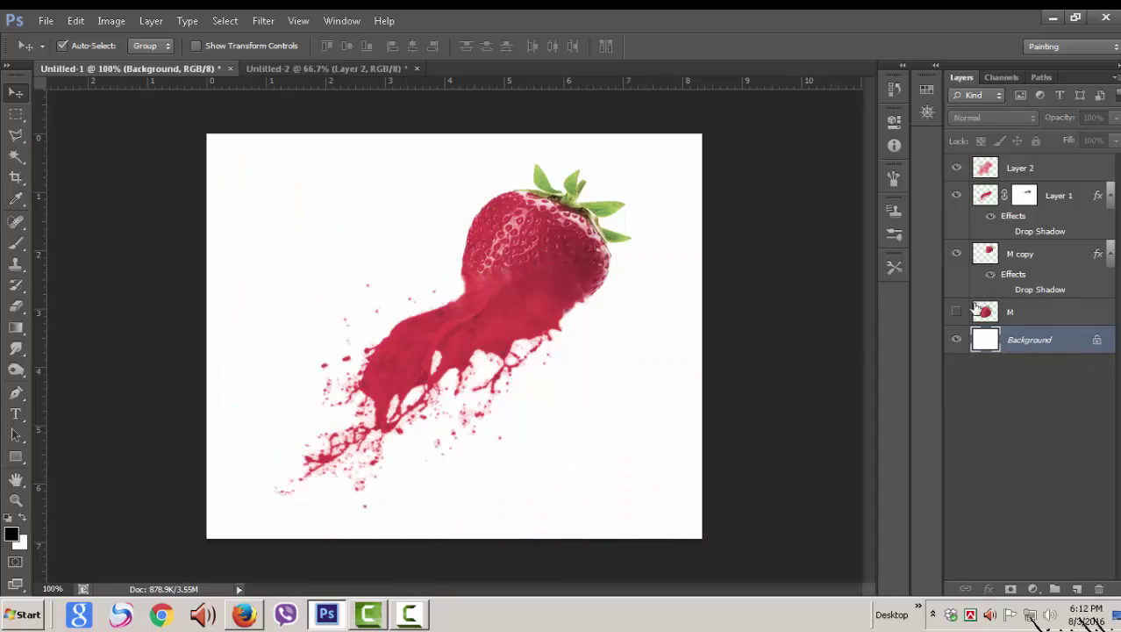
{"action": "left_click", "coordinate": [1060, 260]}
{"action": "left_click", "coordinate": [1100, 588]}
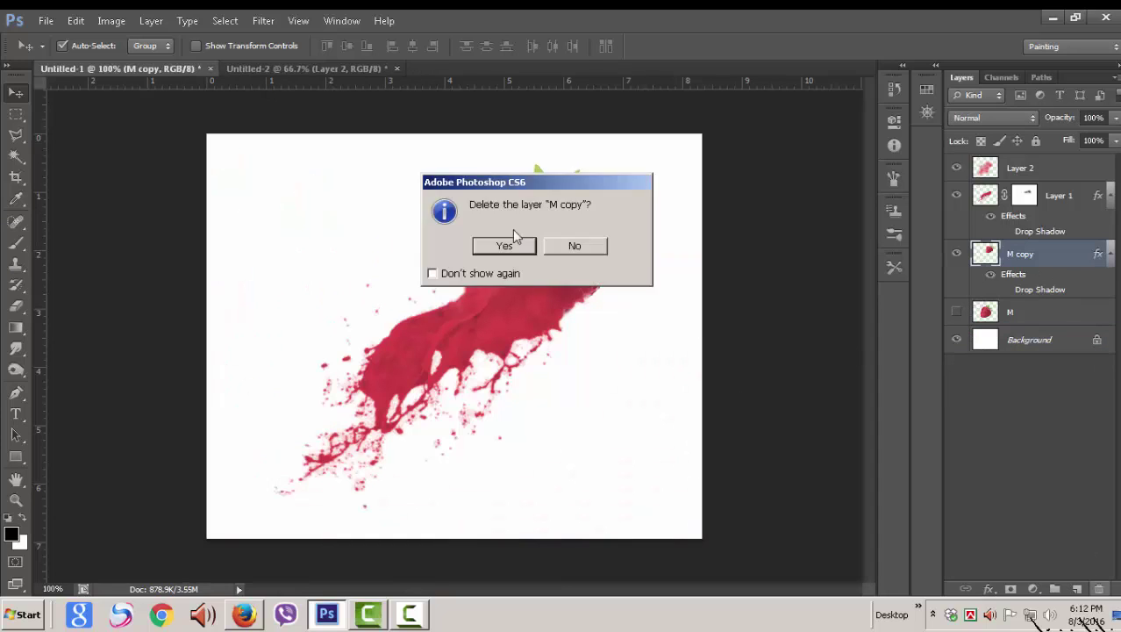
{"action": "left_click", "coordinate": [501, 243]}
{"action": "left_click", "coordinate": [956, 167]}
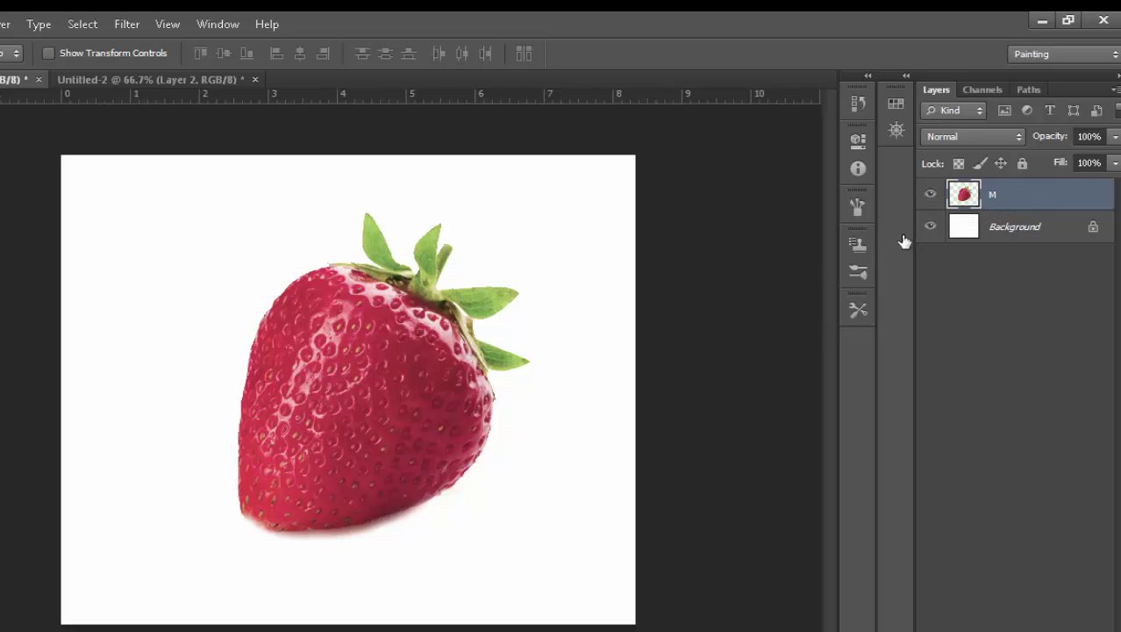
Scale the strawberry on layer M to about 60% and move it toward the upper right
{"action": "key", "text": "ctrl+t"}
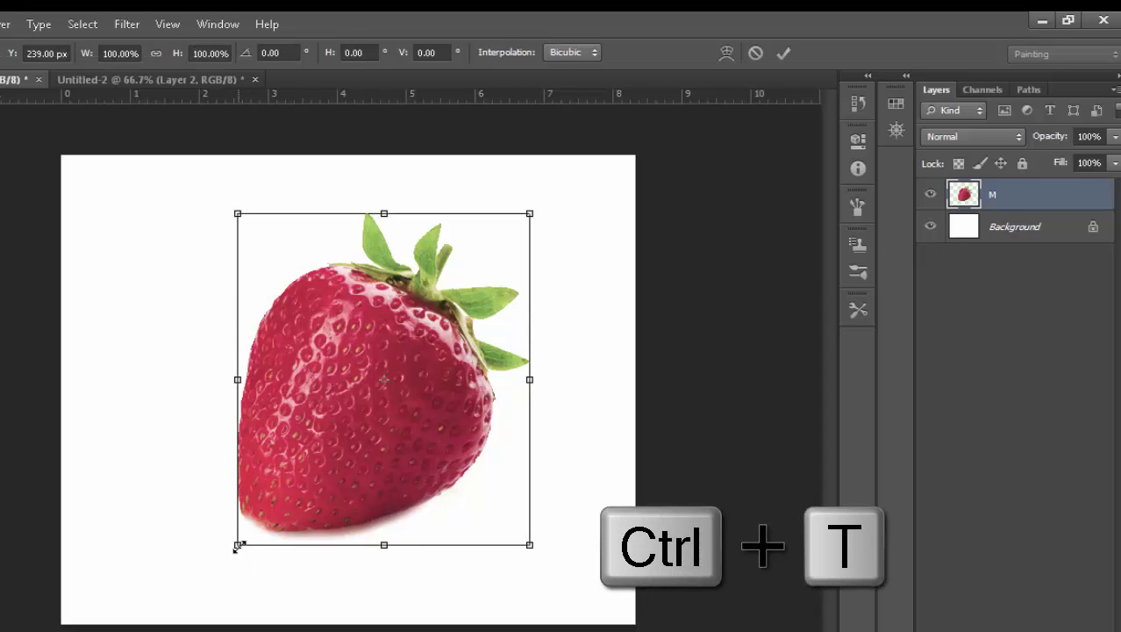
{"action": "left_click_drag", "start_coordinate": [244, 540], "coordinate": [356, 385]}
{"action": "mouse_move", "coordinate": [448, 305]}
{"action": "left_mouse_down"}
{"action": "mouse_move", "coordinate": [481, 283]}
{"action": "mouse_move", "coordinate": [463, 295]}
{"action": "left_mouse_up"}
{"action": "left_click_drag", "start_coordinate": [381, 383], "coordinate": [391, 371]}
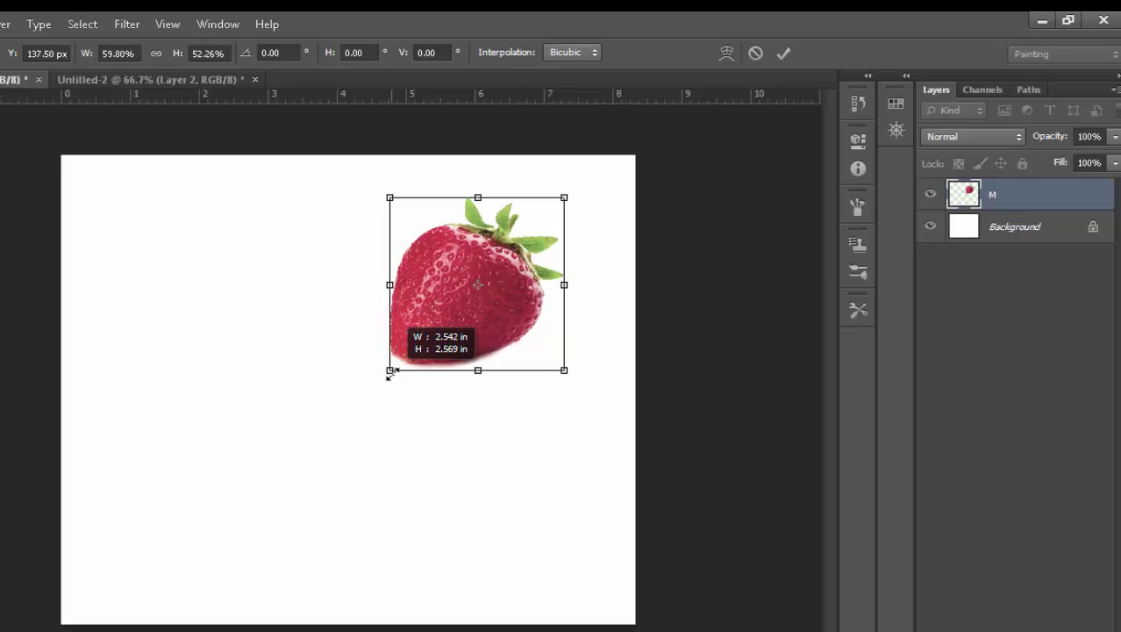
{"action": "left_click", "coordinate": [783, 52]}
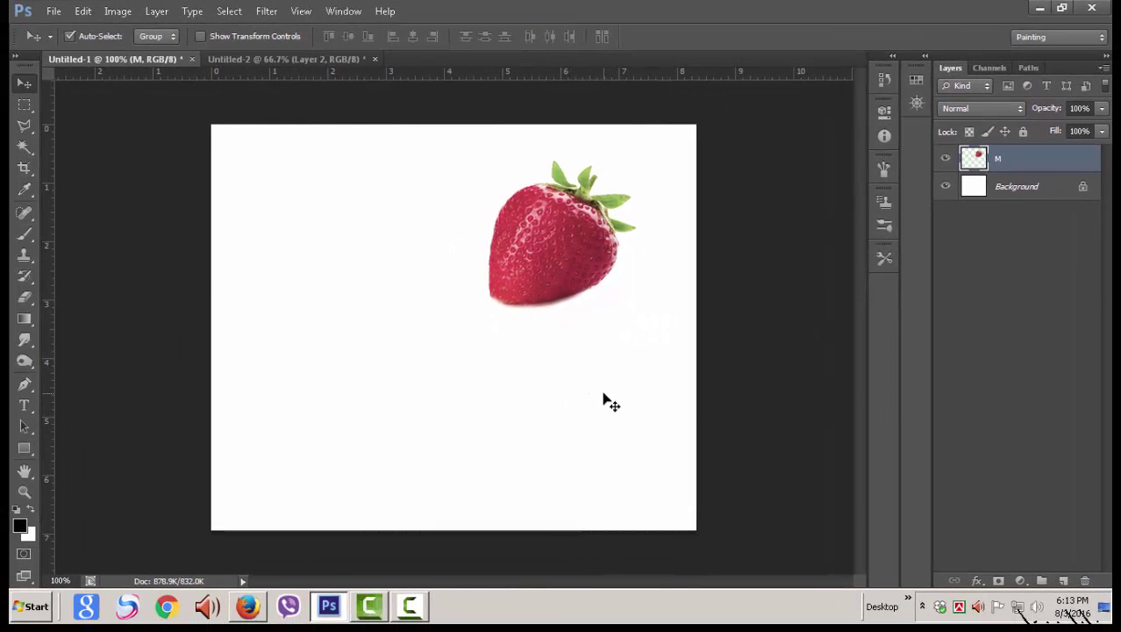
Bring the red splash from Untitled-2 into Untitled-1, placed at the strawberry's lower left
{"action": "left_click", "coordinate": [267, 58]}
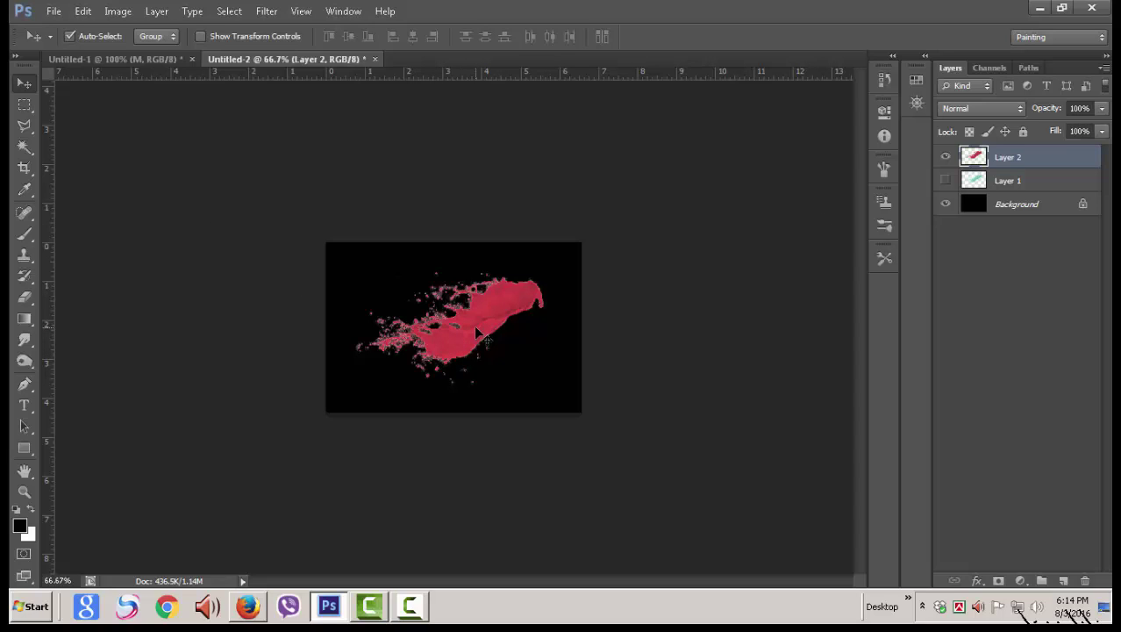
{"action": "left_click_drag", "start_coordinate": [463, 323], "coordinate": [140, 83]}
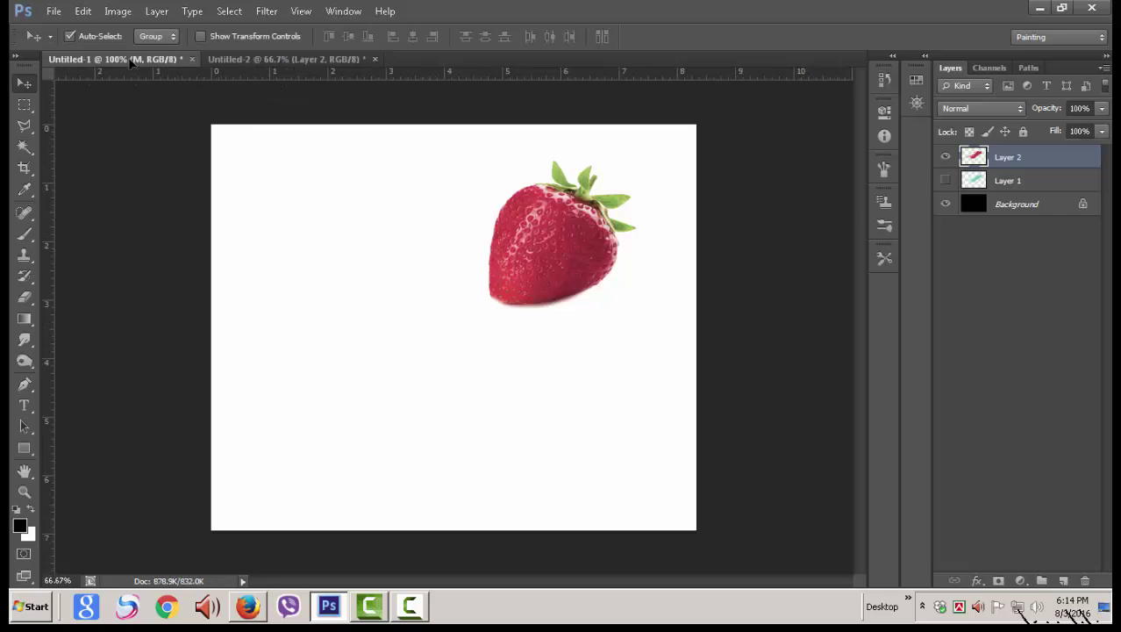
{"action": "mouse_move", "coordinate": [141, 83]}
{"action": "left_mouse_down"}
{"action": "mouse_move", "coordinate": [451, 405]}
{"action": "mouse_move", "coordinate": [436, 372]}
{"action": "left_mouse_up"}
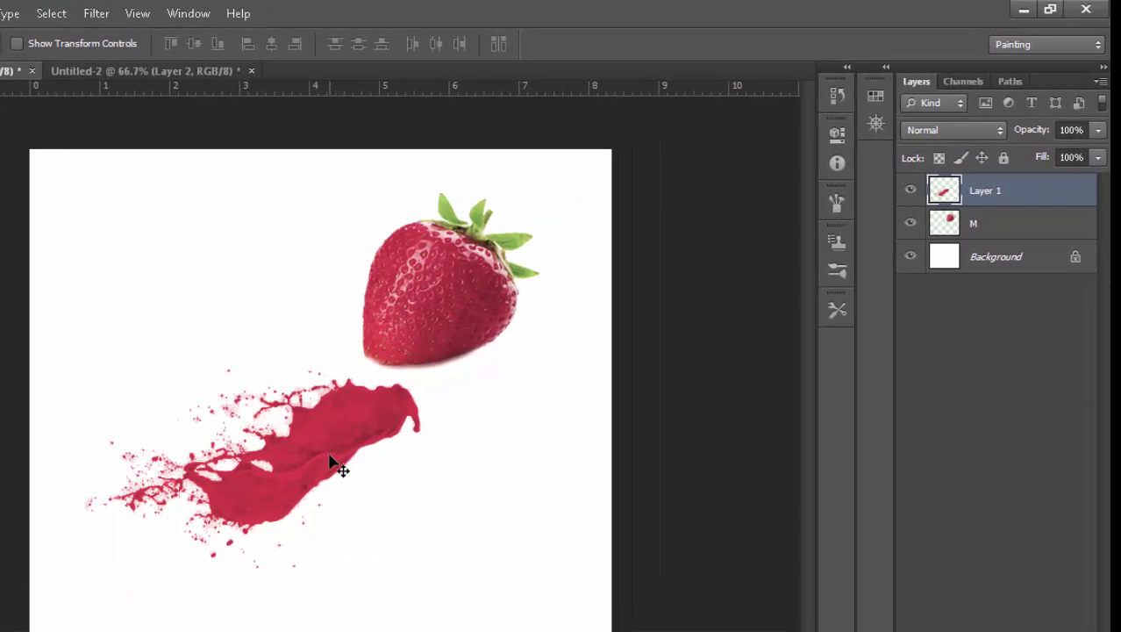
{"action": "mouse_move", "coordinate": [329, 459]}
{"action": "left_mouse_down"}
{"action": "mouse_move", "coordinate": [361, 384]}
{"action": "mouse_move", "coordinate": [405, 360]}
{"action": "left_mouse_up"}
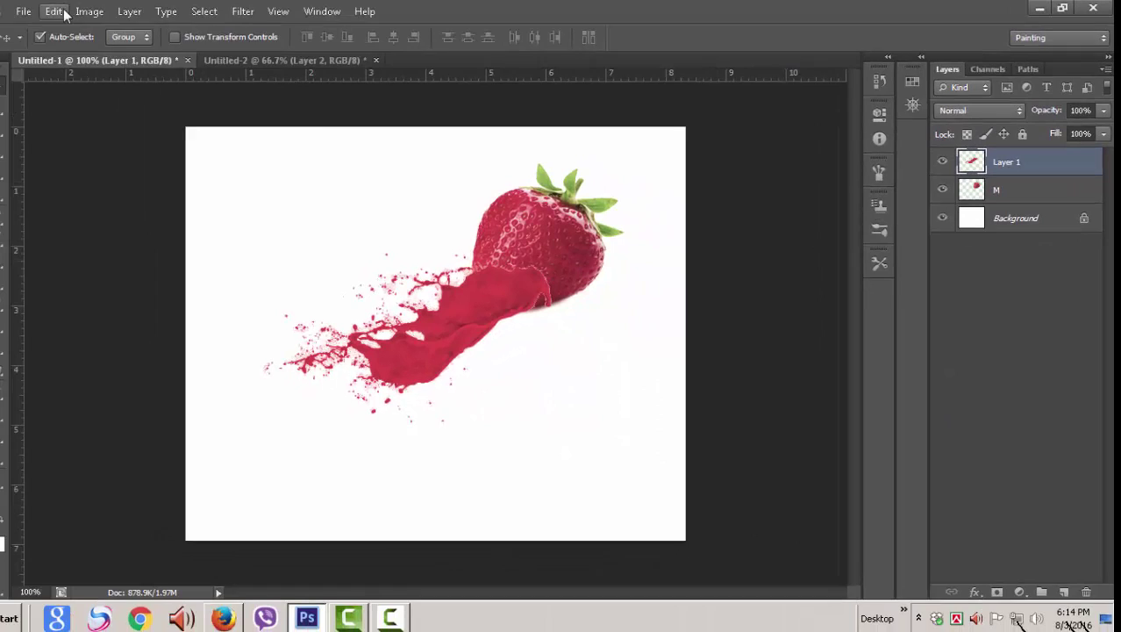
Warp the splash, raising its top toward the strawberry and pulling its tail down-left
{"action": "left_click", "coordinate": [66, 12]}
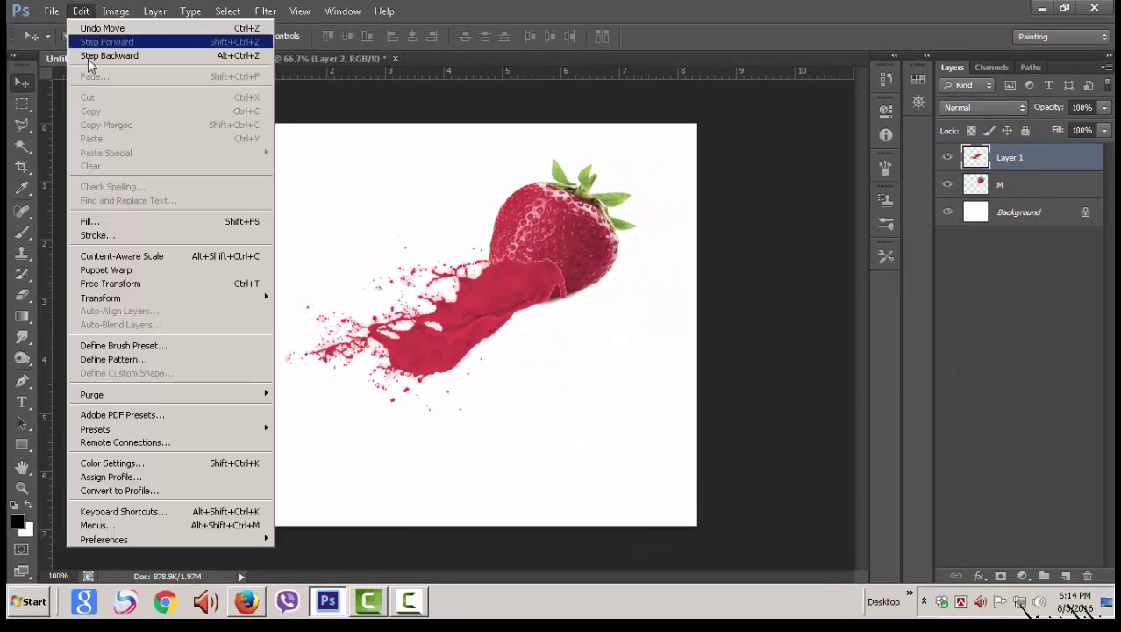
{"action": "mouse_move", "coordinate": [100, 298]}
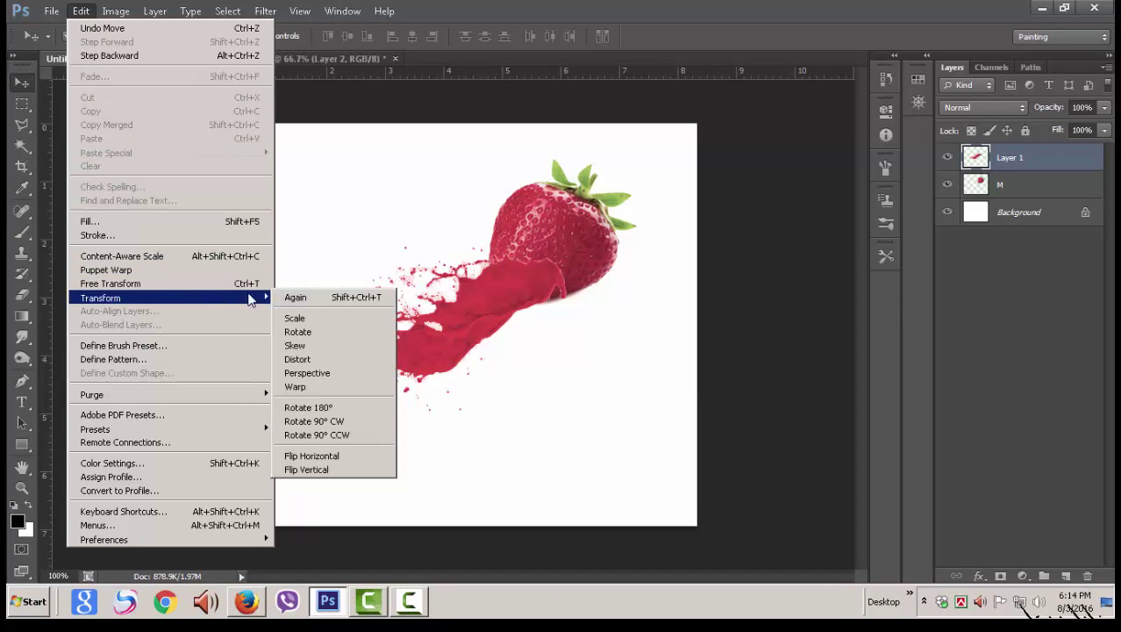
{"action": "left_click", "coordinate": [294, 386]}
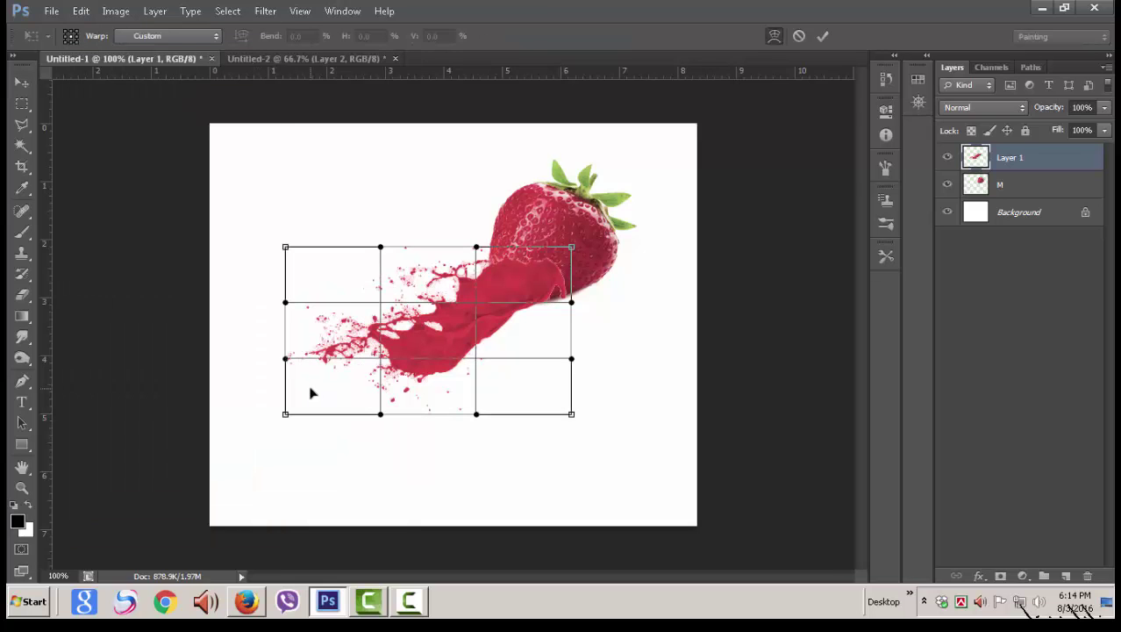
{"action": "left_click_drag", "start_coordinate": [572, 248], "coordinate": [572, 235]}
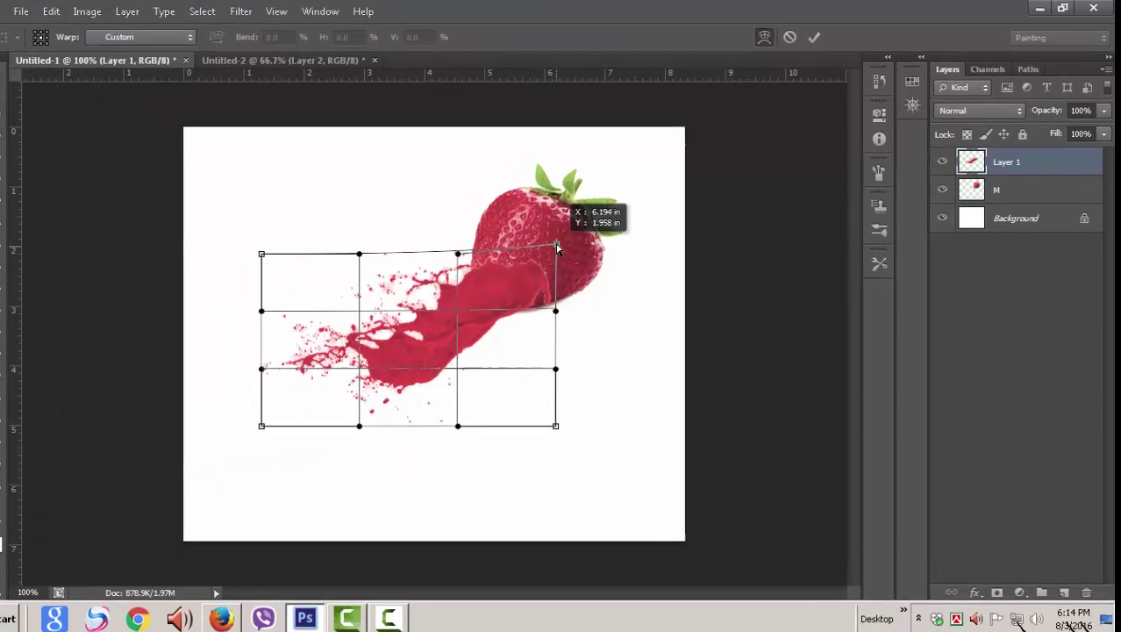
{"action": "left_click_drag", "start_coordinate": [478, 355], "coordinate": [487, 354]}
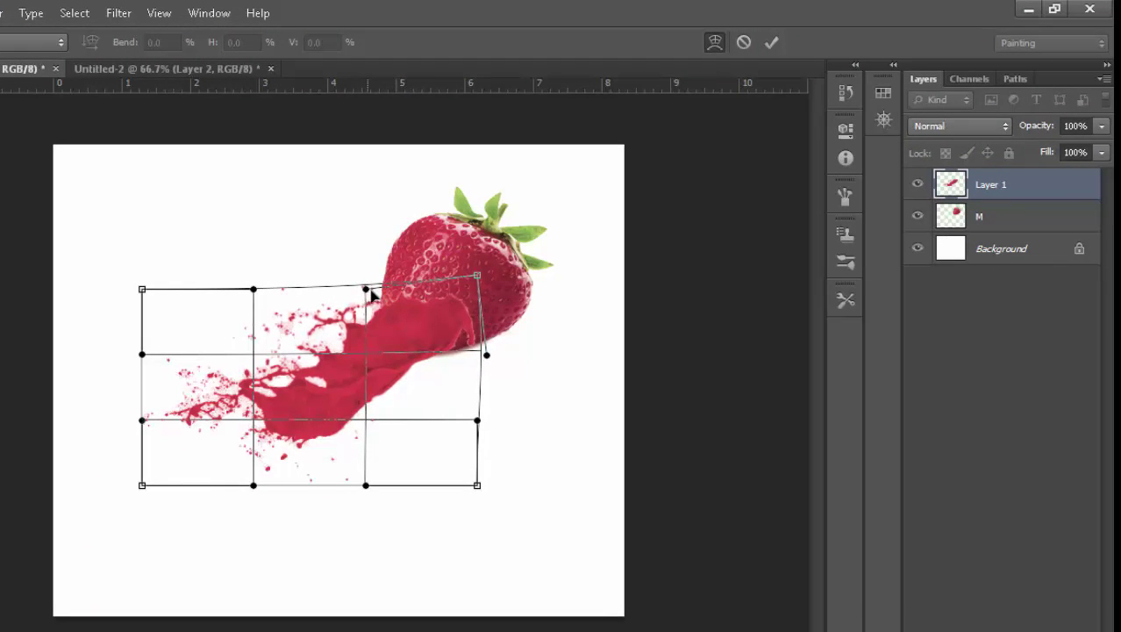
{"action": "mouse_move", "coordinate": [367, 289]}
{"action": "left_mouse_down"}
{"action": "mouse_move", "coordinate": [365, 264]}
{"action": "mouse_move", "coordinate": [321, 240]}
{"action": "left_mouse_up"}
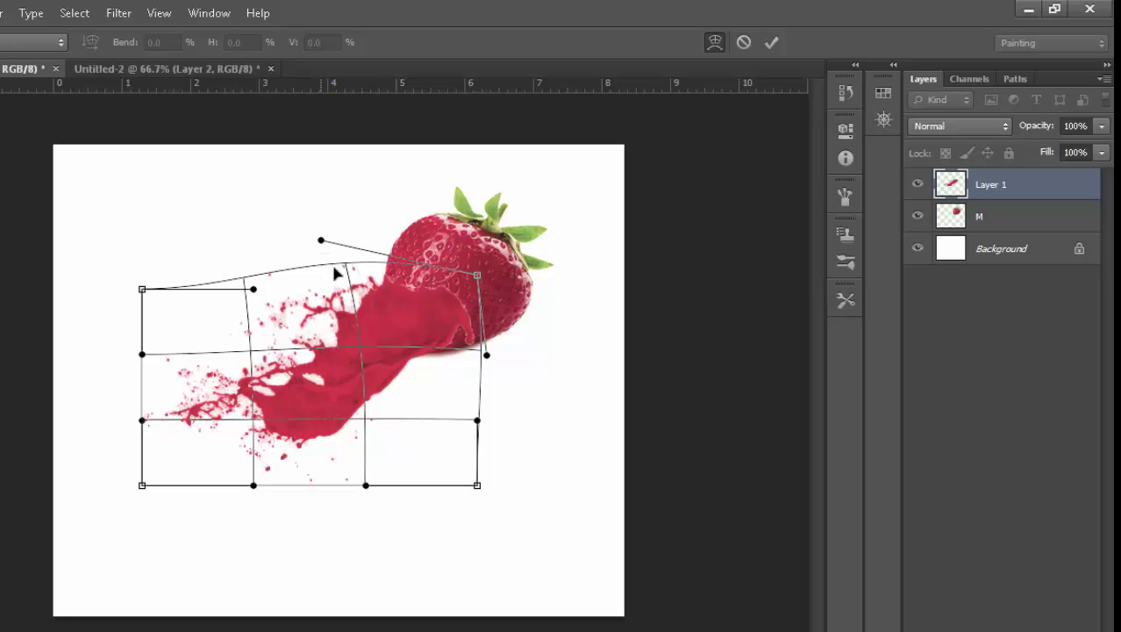
{"action": "left_click_drag", "start_coordinate": [254, 485], "coordinate": [235, 516]}
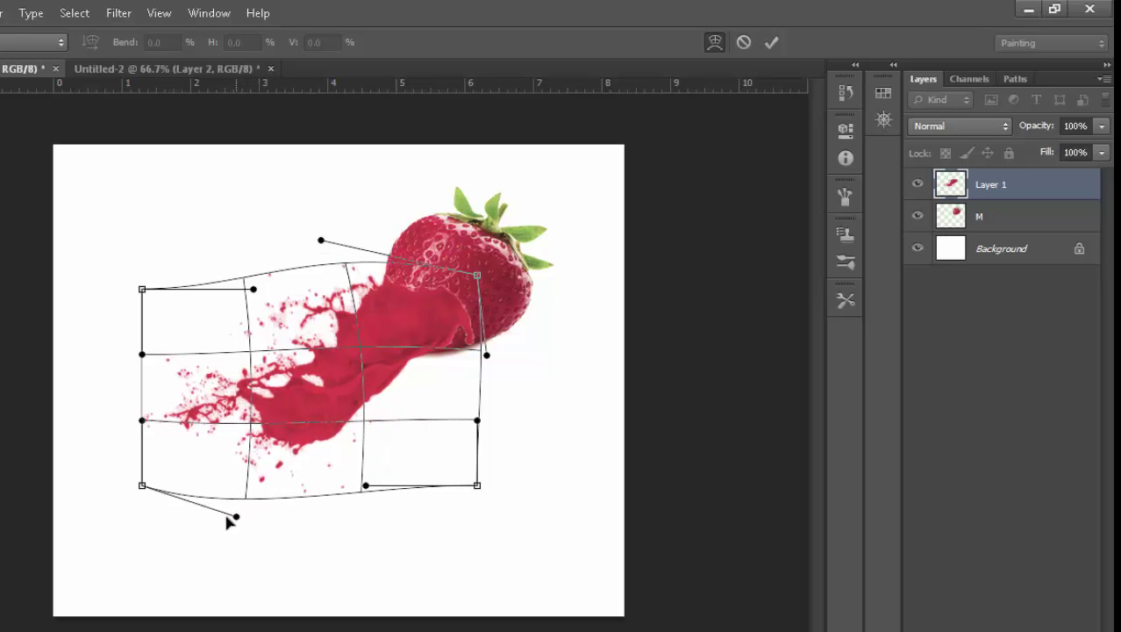
{"action": "mouse_move", "coordinate": [142, 485]}
{"action": "left_mouse_down"}
{"action": "mouse_move", "coordinate": [122, 509]}
{"action": "mouse_move", "coordinate": [104, 590]}
{"action": "left_mouse_up"}
{"action": "left_click_drag", "start_coordinate": [365, 485], "coordinate": [362, 535]}
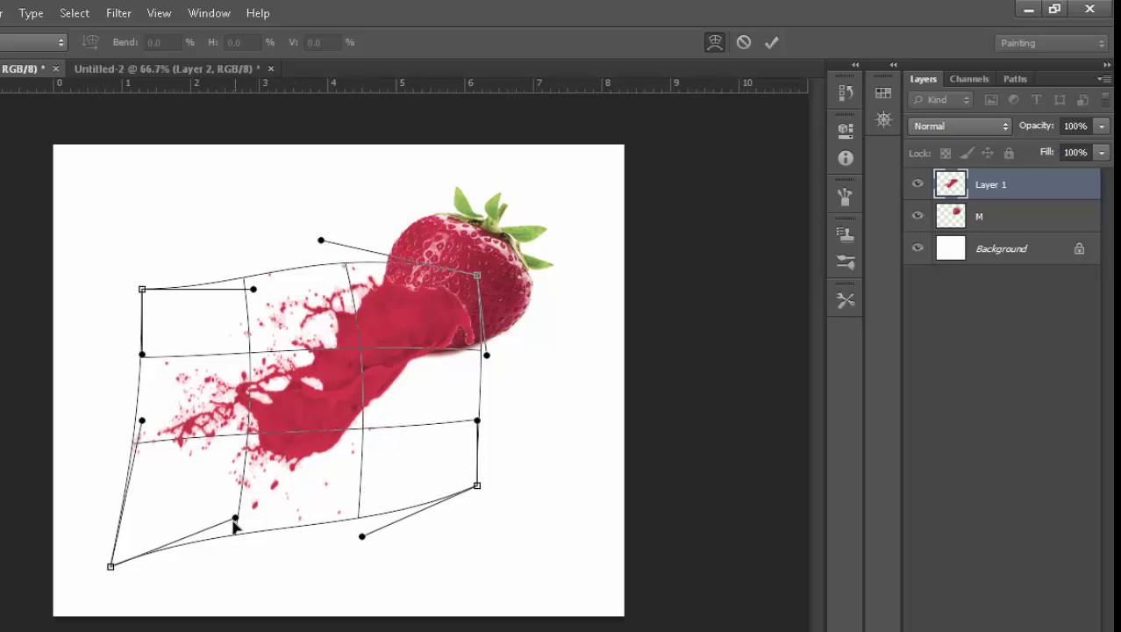
Fine-tune the warp so the splash hugs the strawberry's base, then apply it
{"action": "left_click_drag", "start_coordinate": [234, 517], "coordinate": [229, 548]}
{"action": "mouse_move", "coordinate": [243, 293]}
{"action": "left_mouse_down"}
{"action": "mouse_move", "coordinate": [167, 247]}
{"action": "mouse_move", "coordinate": [229, 284]}
{"action": "left_mouse_up"}
{"action": "left_click_drag", "start_coordinate": [354, 353], "coordinate": [360, 354]}
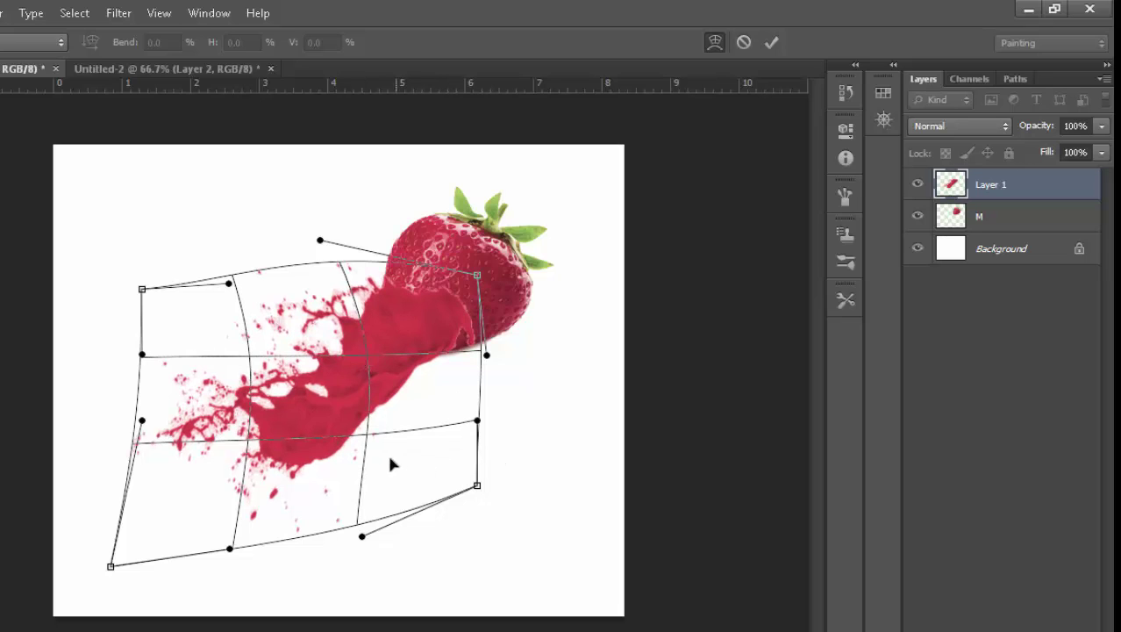
{"action": "left_click_drag", "start_coordinate": [318, 463], "coordinate": [312, 466]}
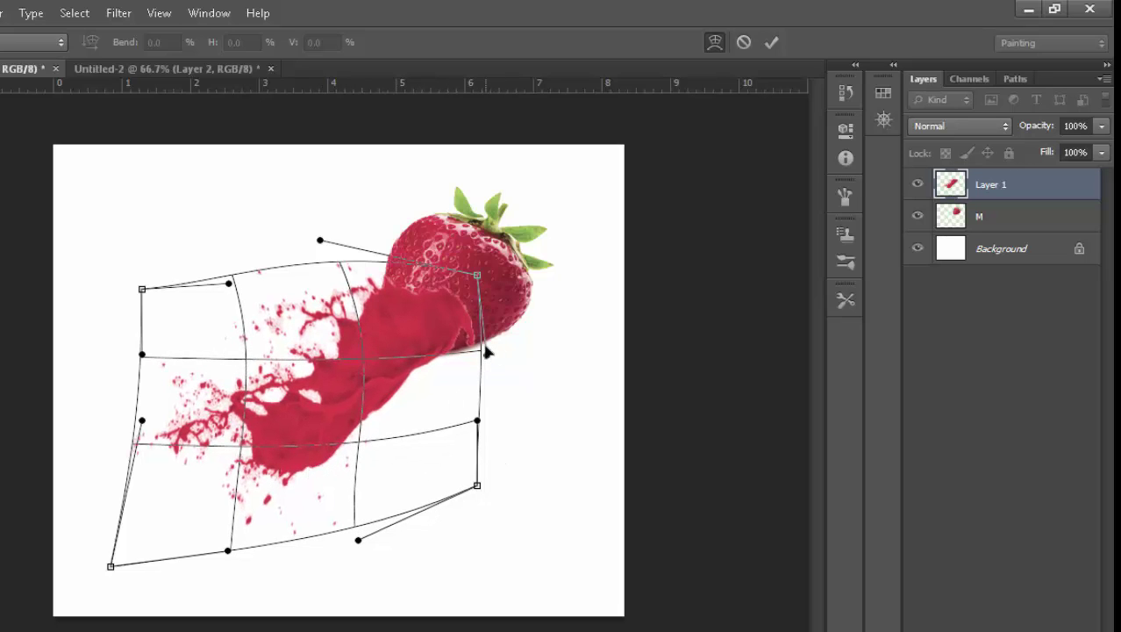
{"action": "left_click_drag", "start_coordinate": [469, 319], "coordinate": [467, 314]}
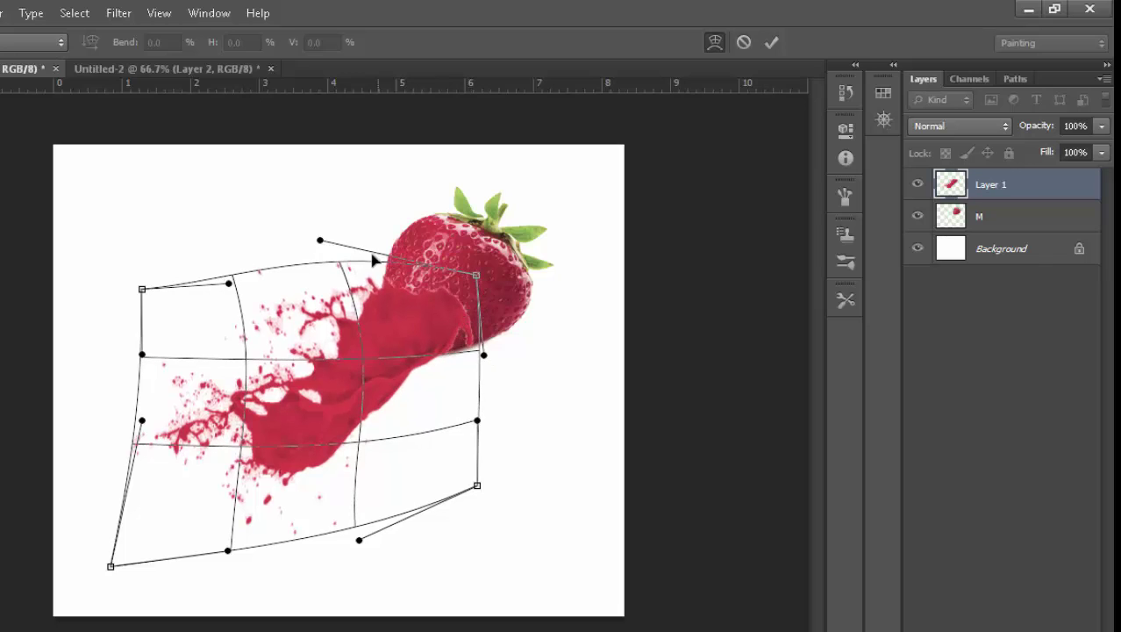
{"action": "left_click_drag", "start_coordinate": [478, 275], "coordinate": [481, 280]}
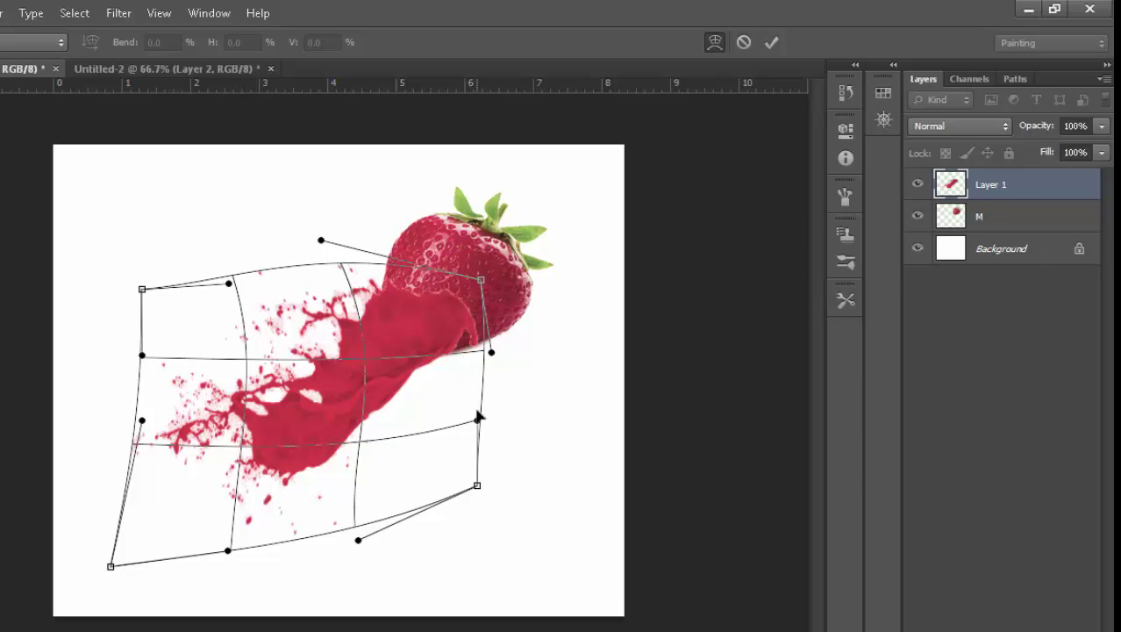
{"action": "left_click_drag", "start_coordinate": [476, 421], "coordinate": [470, 416]}
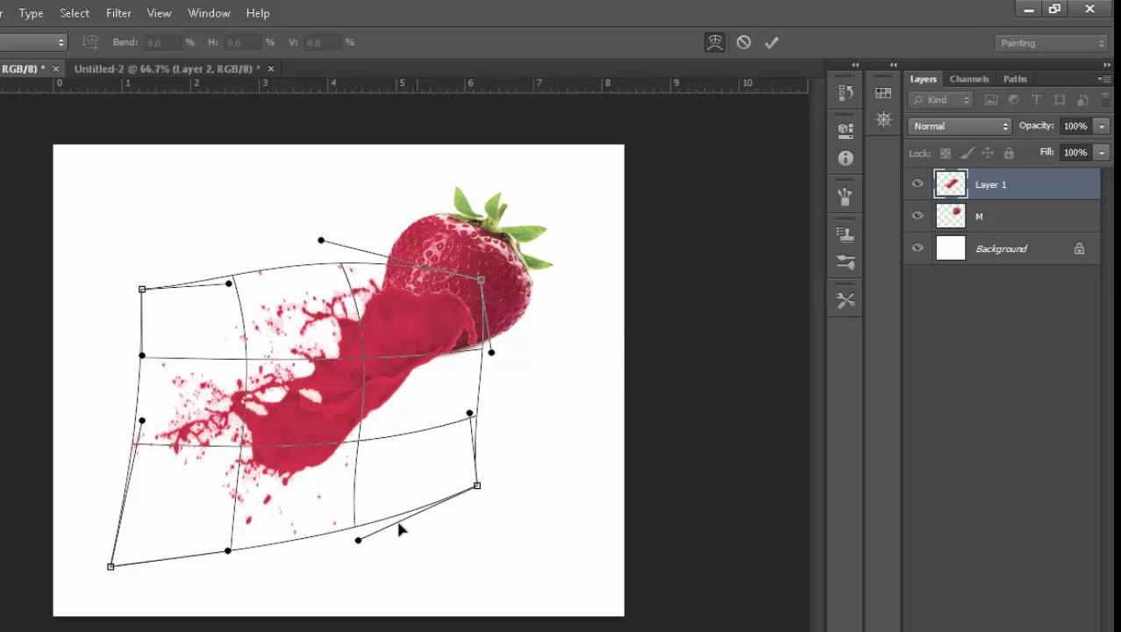
{"action": "left_click", "coordinate": [772, 42]}
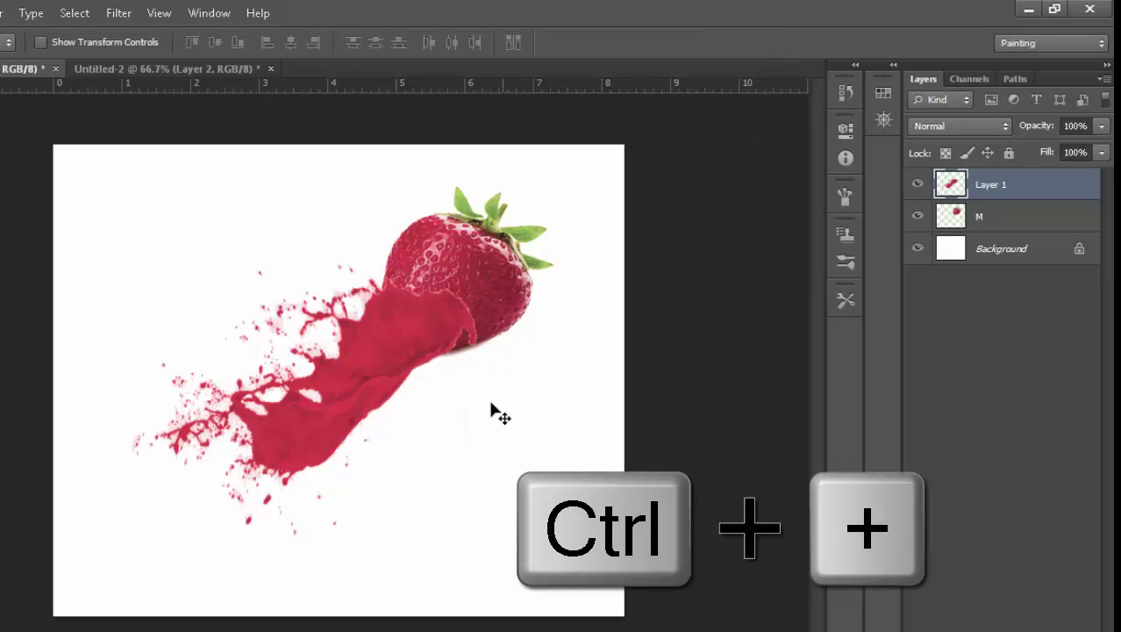
Zoom the view to 200%, select the Brush tool, and bring up the Window menu
{"action": "key", "text": "ctrl+plus"}
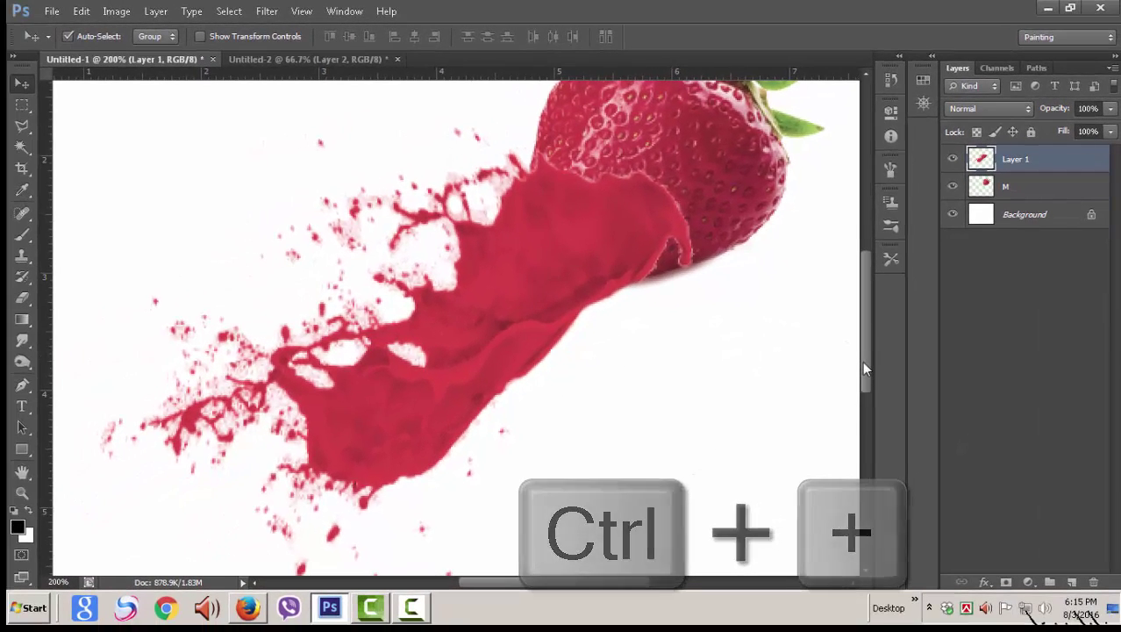
{"action": "left_click_drag", "start_coordinate": [864, 369], "coordinate": [864, 323]}
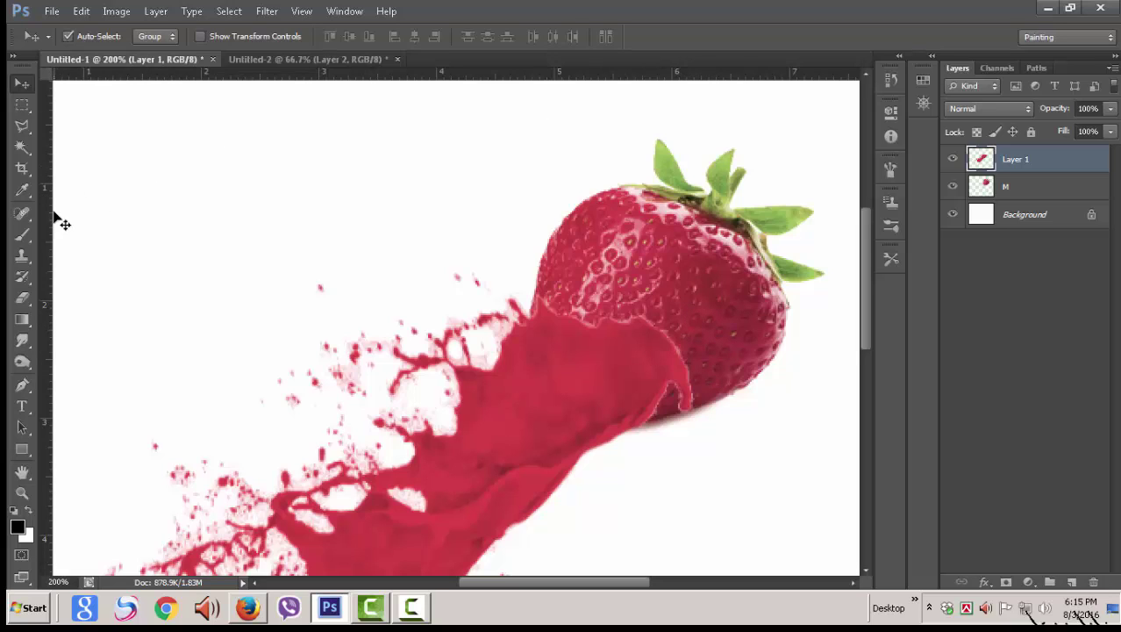
{"action": "left_click", "coordinate": [24, 235]}
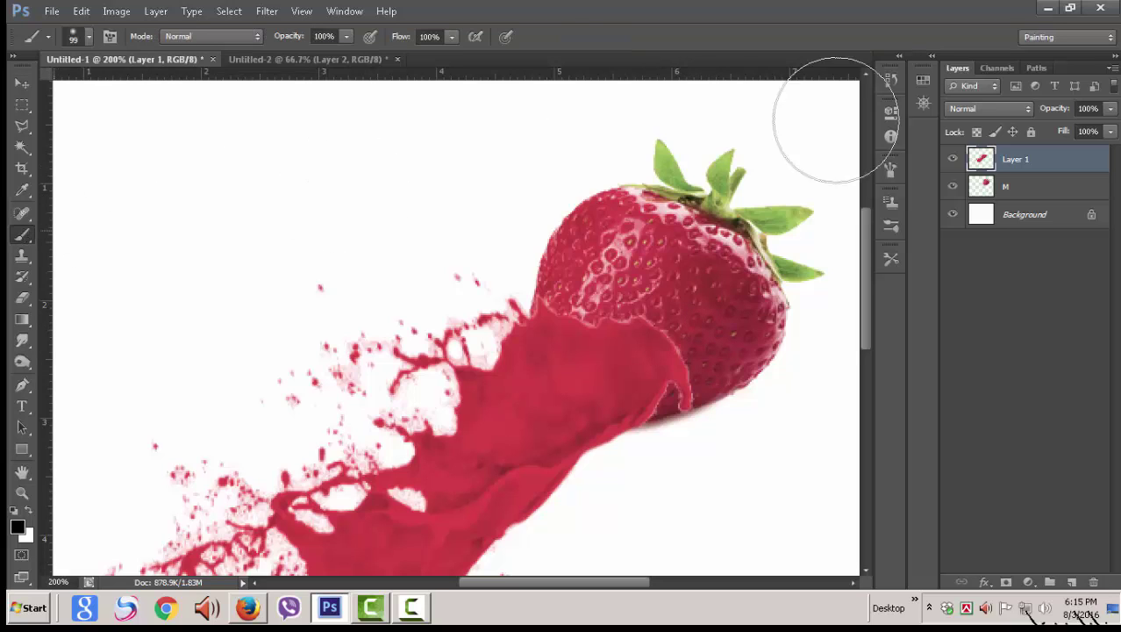
{"action": "left_click", "coordinate": [344, 11]}
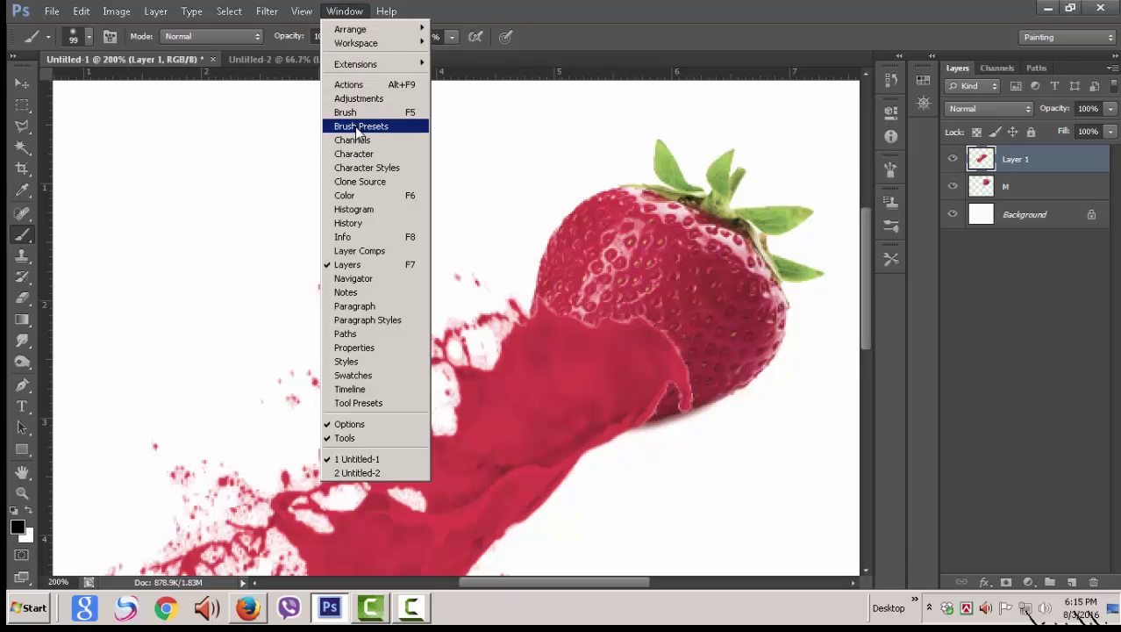
Set Transfer flow jitter to 22% with Fade 25 control and 0% minimum
{"action": "left_click", "coordinate": [888, 169]}
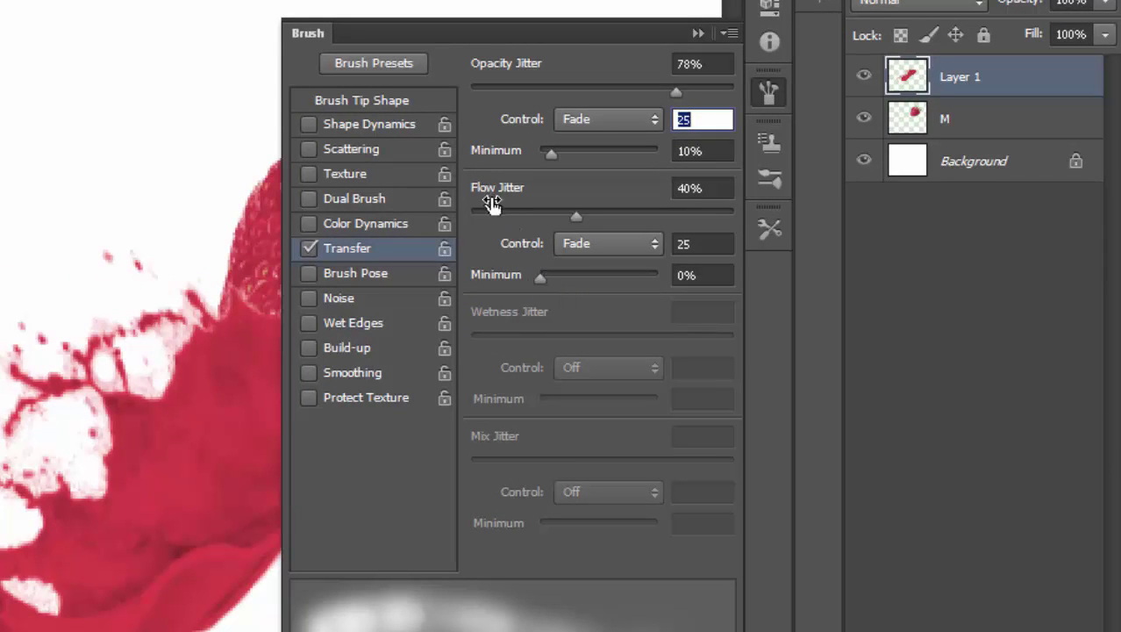
{"action": "left_click", "coordinate": [654, 244]}
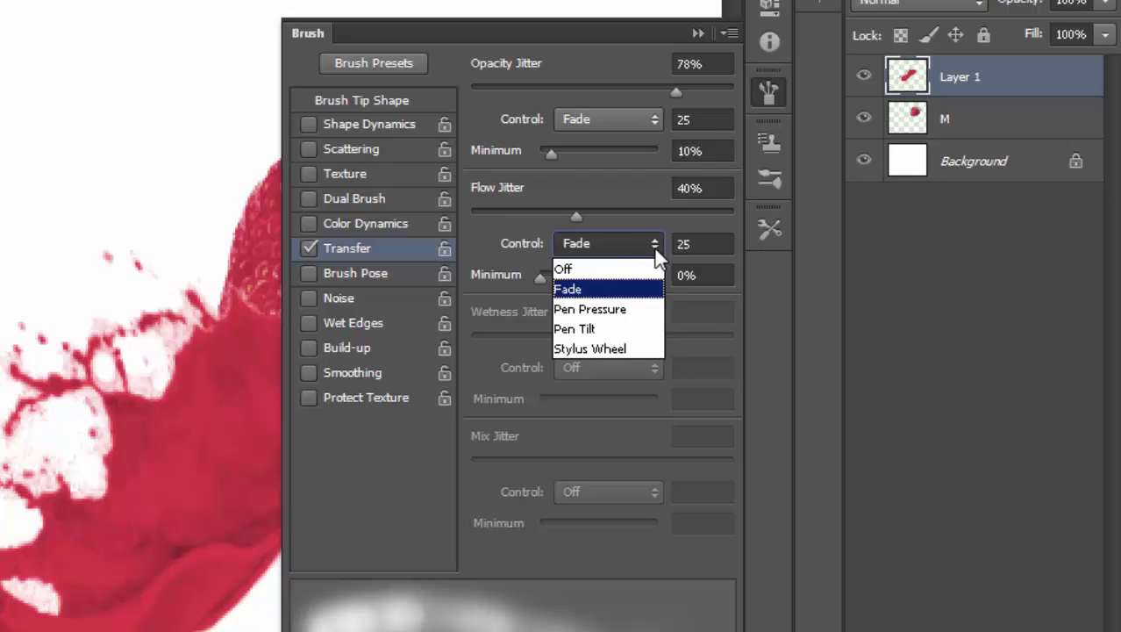
{"action": "left_click", "coordinate": [617, 288]}
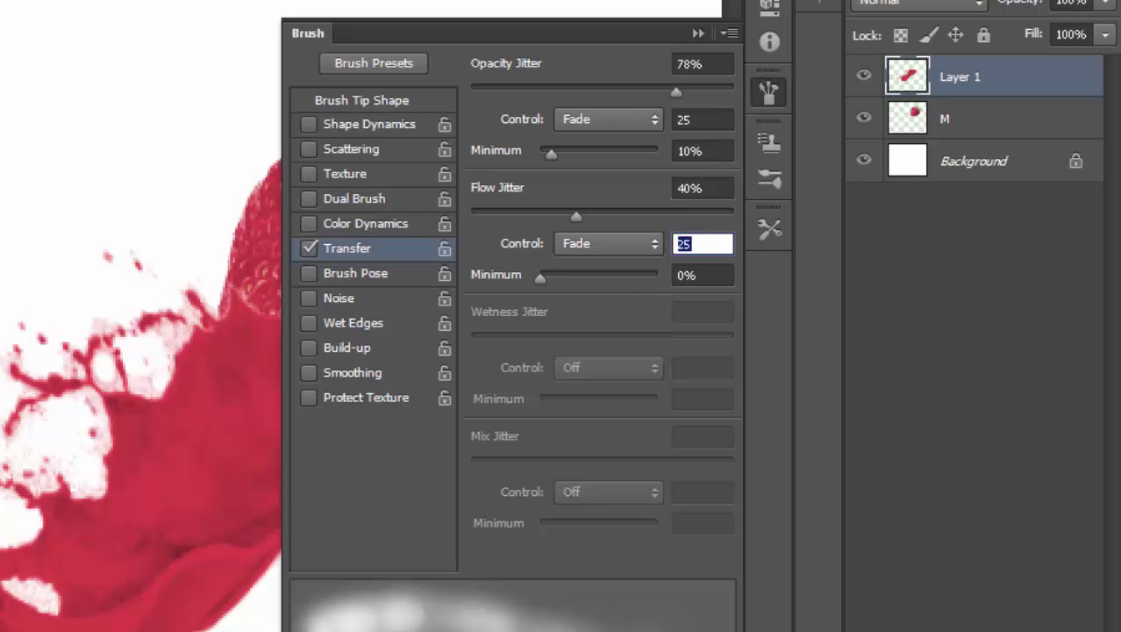
{"action": "mouse_move", "coordinate": [534, 275]}
{"action": "left_mouse_down"}
{"action": "mouse_move", "coordinate": [593, 273]}
{"action": "mouse_move", "coordinate": [535, 279]}
{"action": "mouse_move", "coordinate": [548, 275]}
{"action": "left_mouse_up"}
{"action": "left_click_drag", "start_coordinate": [568, 219], "coordinate": [564, 217]}
Set opacity jitter to 10% with 0% minimum, controlled by Fade 25
{"action": "left_click", "coordinate": [652, 125]}
{"action": "left_click", "coordinate": [632, 167]}
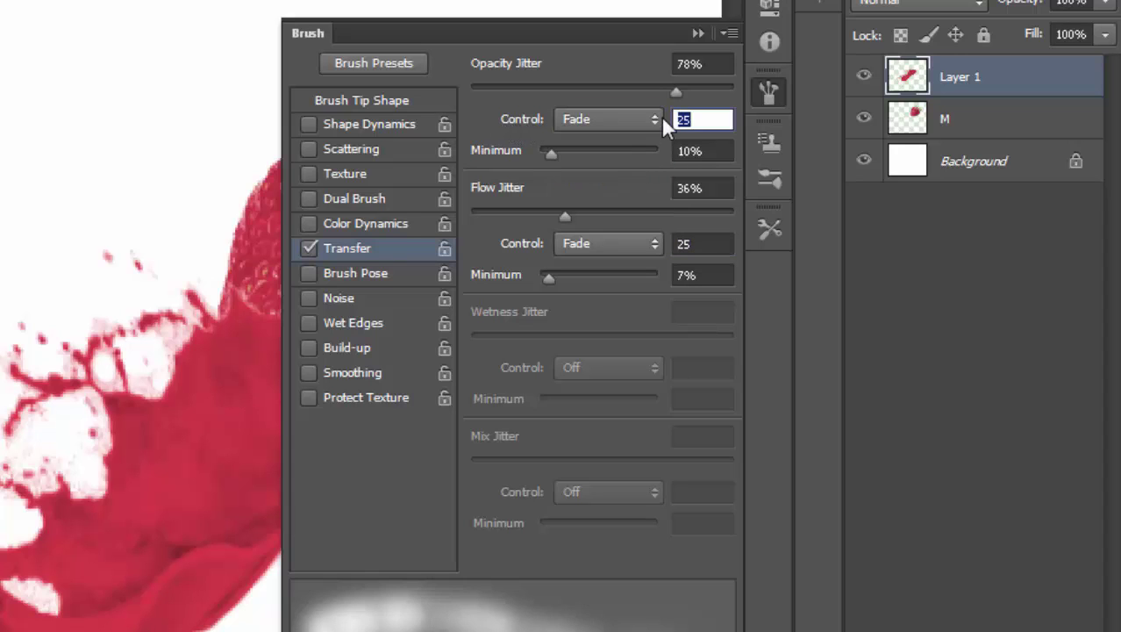
{"action": "left_click_drag", "start_coordinate": [673, 89], "coordinate": [503, 91]}
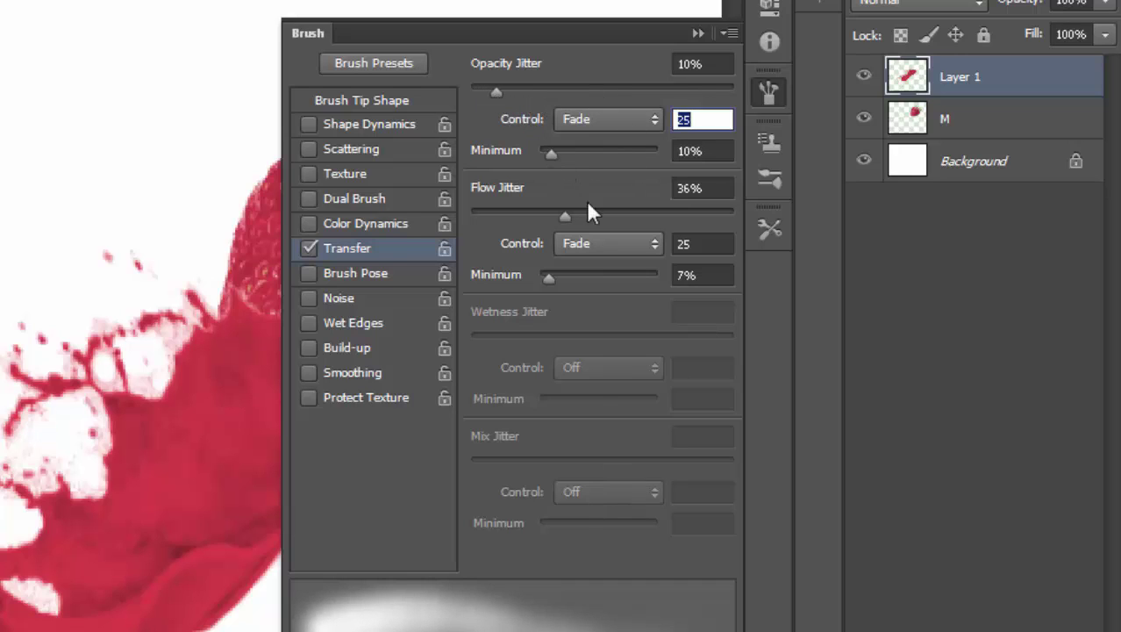
{"action": "mouse_move", "coordinate": [556, 151]}
{"action": "left_mouse_down"}
{"action": "mouse_move", "coordinate": [576, 149]}
{"action": "mouse_move", "coordinate": [533, 154]}
{"action": "left_mouse_up"}
Add a layer mask to Layer 1 and set the brush to 53 px at 36% opacity
{"action": "left_click", "coordinate": [695, 33]}
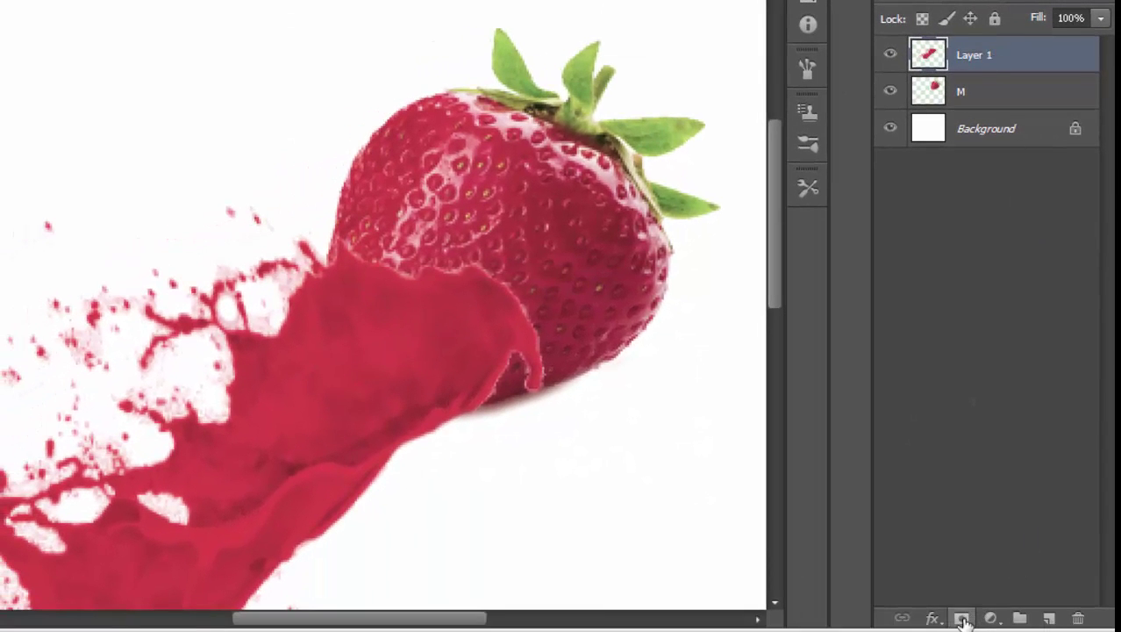
{"action": "left_click", "coordinate": [961, 618]}
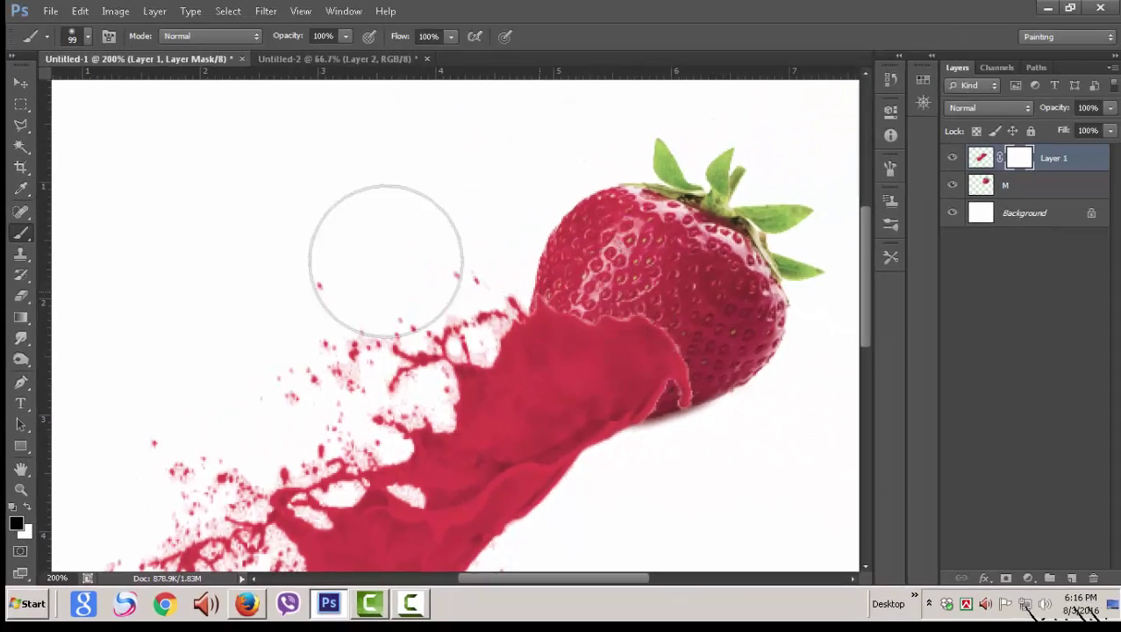
{"action": "left_click", "coordinate": [88, 36]}
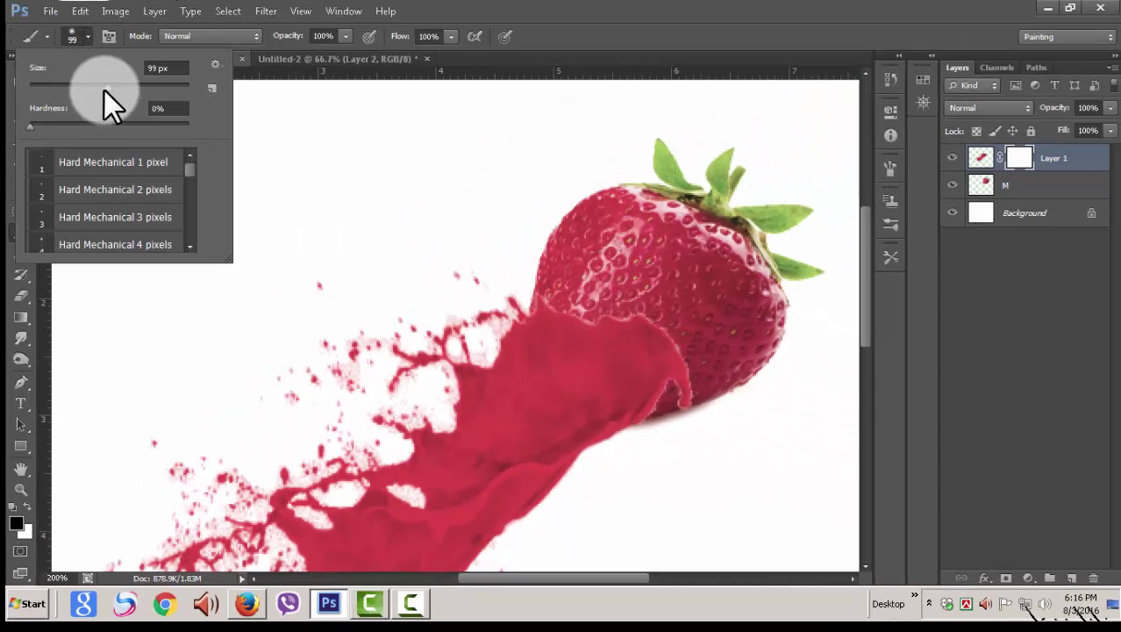
{"action": "left_click_drag", "start_coordinate": [105, 85], "coordinate": [71, 86]}
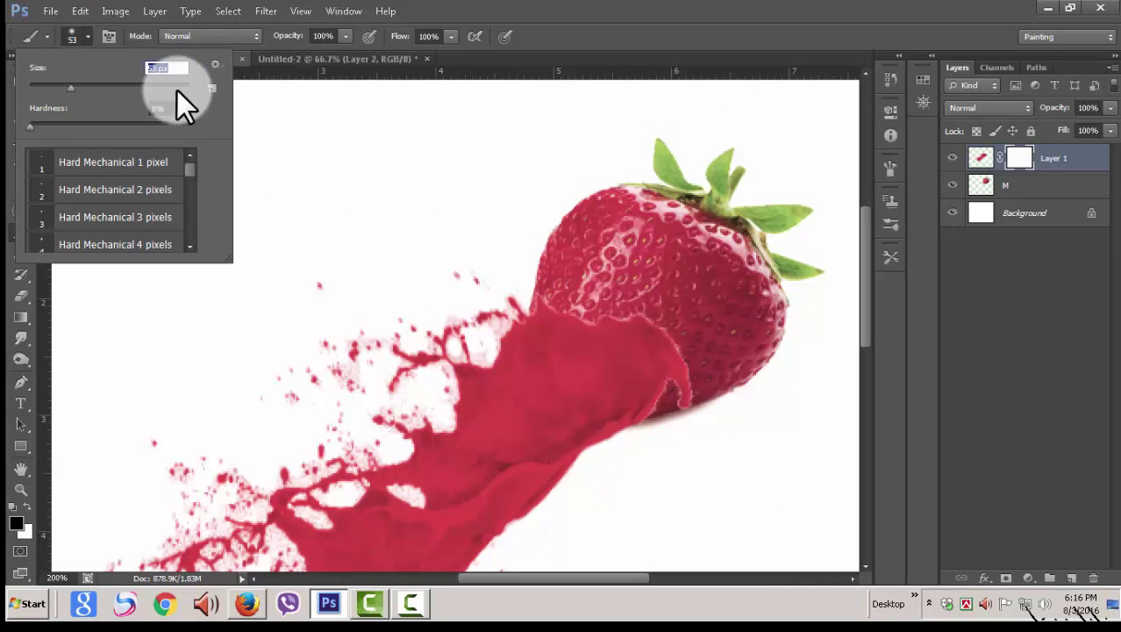
{"action": "left_click", "coordinate": [345, 36]}
{"action": "left_click_drag", "start_coordinate": [347, 55], "coordinate": [305, 53]}
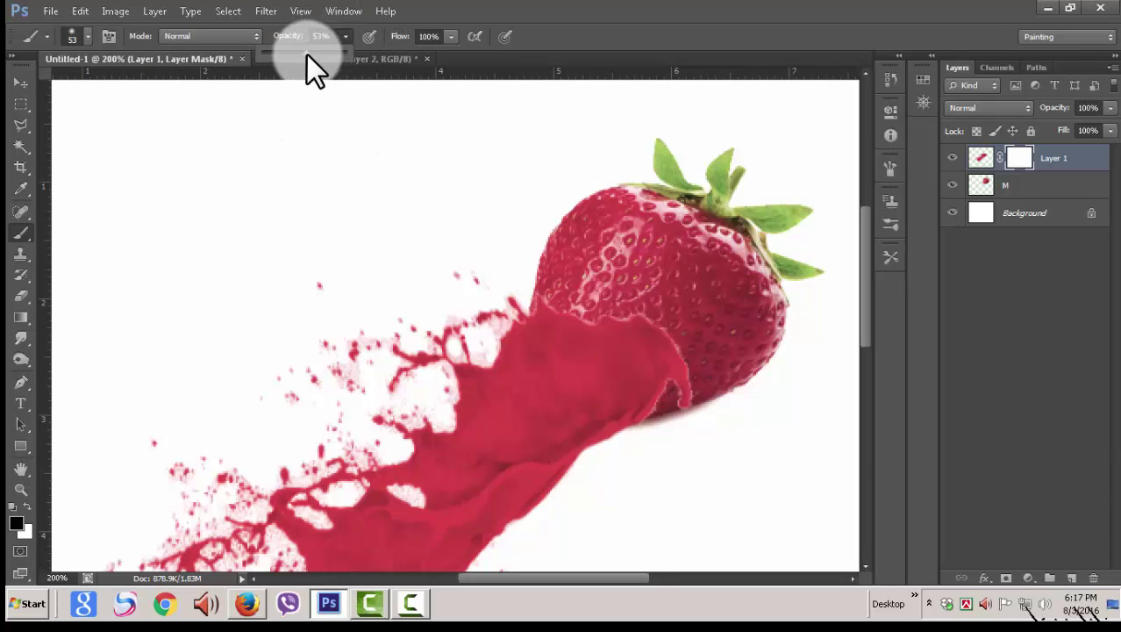
{"action": "left_click_drag", "start_coordinate": [306, 52], "coordinate": [292, 53]}
Paint black on the mask to fade the splash over the strawberry's lower-left edge
{"action": "mouse_move", "coordinate": [638, 300]}
{"action": "left_mouse_down"}
{"action": "mouse_move", "coordinate": [619, 316]}
{"action": "mouse_move", "coordinate": [593, 308]}
{"action": "mouse_move", "coordinate": [671, 340]}
{"action": "mouse_move", "coordinate": [675, 375]}
{"action": "mouse_move", "coordinate": [645, 381]}
{"action": "mouse_move", "coordinate": [603, 320]}
{"action": "mouse_move", "coordinate": [641, 320]}
{"action": "mouse_move", "coordinate": [681, 380]}
{"action": "mouse_move", "coordinate": [652, 330]}
{"action": "mouse_move", "coordinate": [618, 305]}
{"action": "mouse_move", "coordinate": [551, 296]}
{"action": "mouse_move", "coordinate": [693, 384]}
{"action": "mouse_move", "coordinate": [684, 382]}
{"action": "left_mouse_up"}
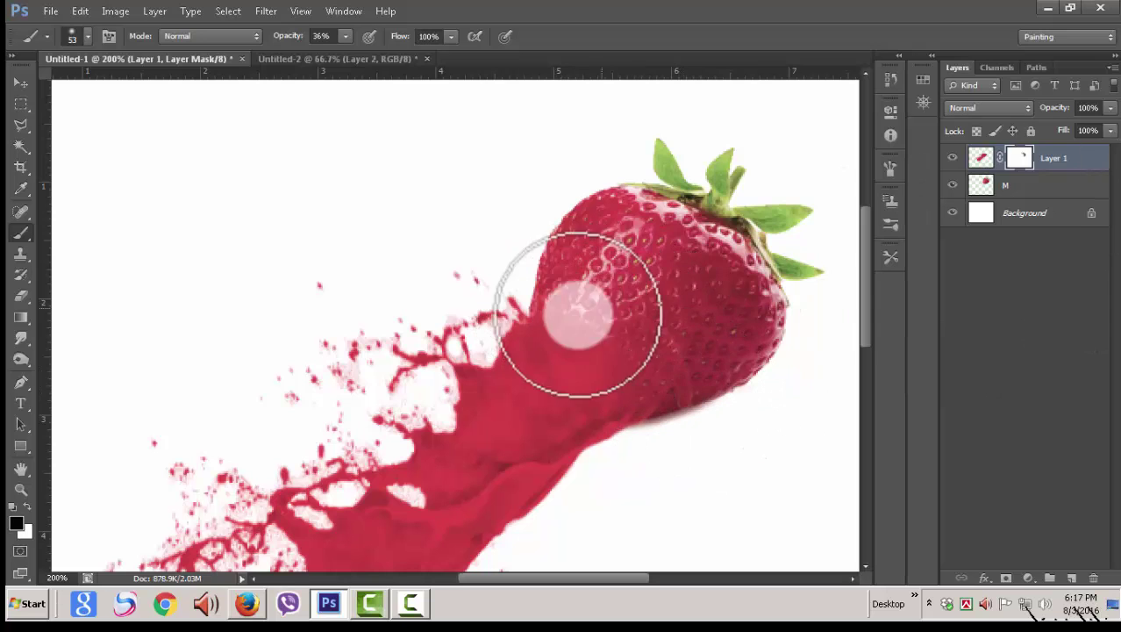
{"action": "left_click_drag", "start_coordinate": [575, 313], "coordinate": [588, 309]}
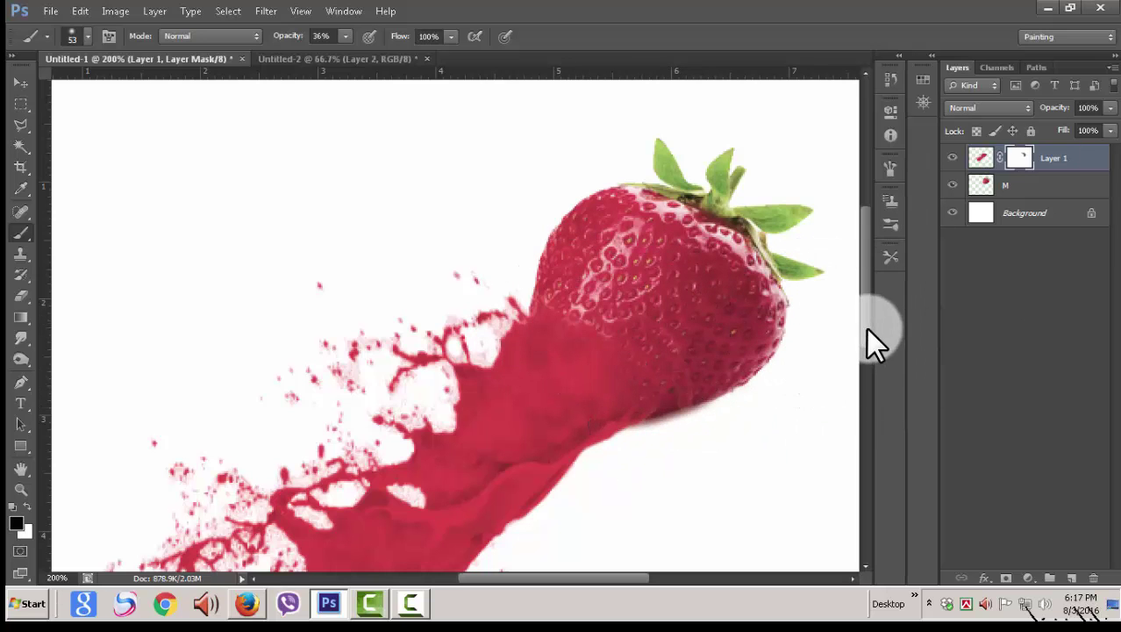
{"action": "left_click_drag", "start_coordinate": [867, 327], "coordinate": [872, 361]}
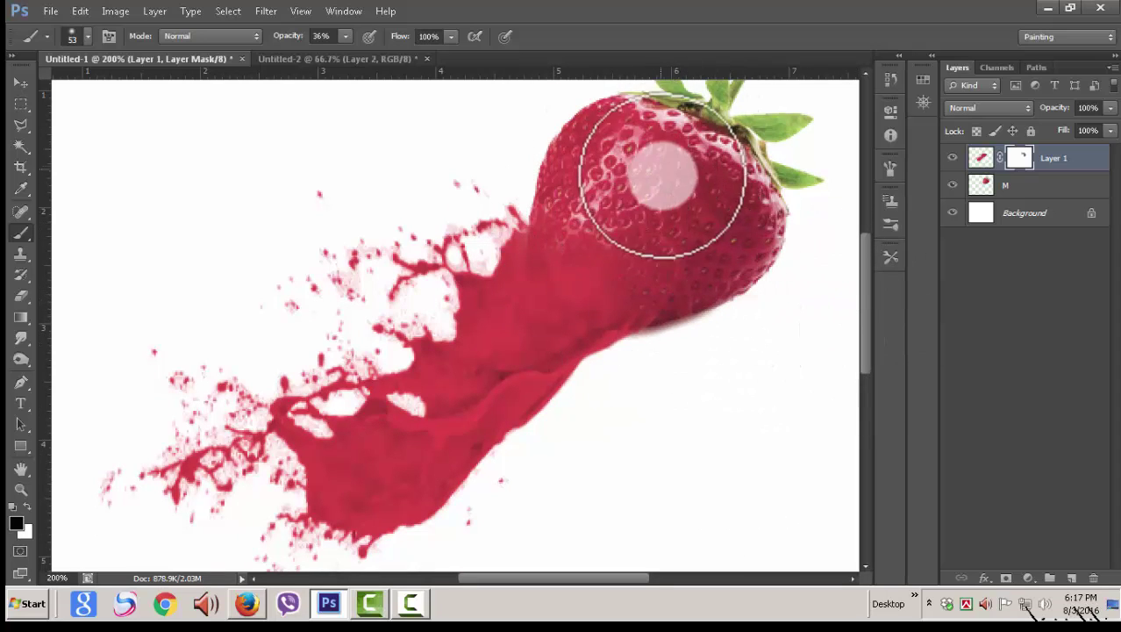
{"action": "mouse_move", "coordinate": [604, 253]}
{"action": "left_mouse_down"}
{"action": "mouse_move", "coordinate": [626, 194]}
{"action": "mouse_move", "coordinate": [575, 241]}
{"action": "mouse_move", "coordinate": [584, 155]}
{"action": "mouse_move", "coordinate": [571, 218]}
{"action": "mouse_move", "coordinate": [598, 214]}
{"action": "mouse_move", "coordinate": [574, 189]}
{"action": "mouse_move", "coordinate": [541, 306]}
{"action": "mouse_move", "coordinate": [517, 275]}
{"action": "mouse_move", "coordinate": [468, 411]}
{"action": "mouse_move", "coordinate": [571, 195]}
{"action": "mouse_move", "coordinate": [501, 364]}
{"action": "mouse_move", "coordinate": [338, 425]}
{"action": "mouse_move", "coordinate": [200, 458]}
{"action": "mouse_move", "coordinate": [279, 438]}
{"action": "mouse_move", "coordinate": [496, 318]}
{"action": "mouse_move", "coordinate": [370, 270]}
{"action": "mouse_move", "coordinate": [645, 250]}
{"action": "mouse_move", "coordinate": [387, 219]}
{"action": "left_mouse_up"}
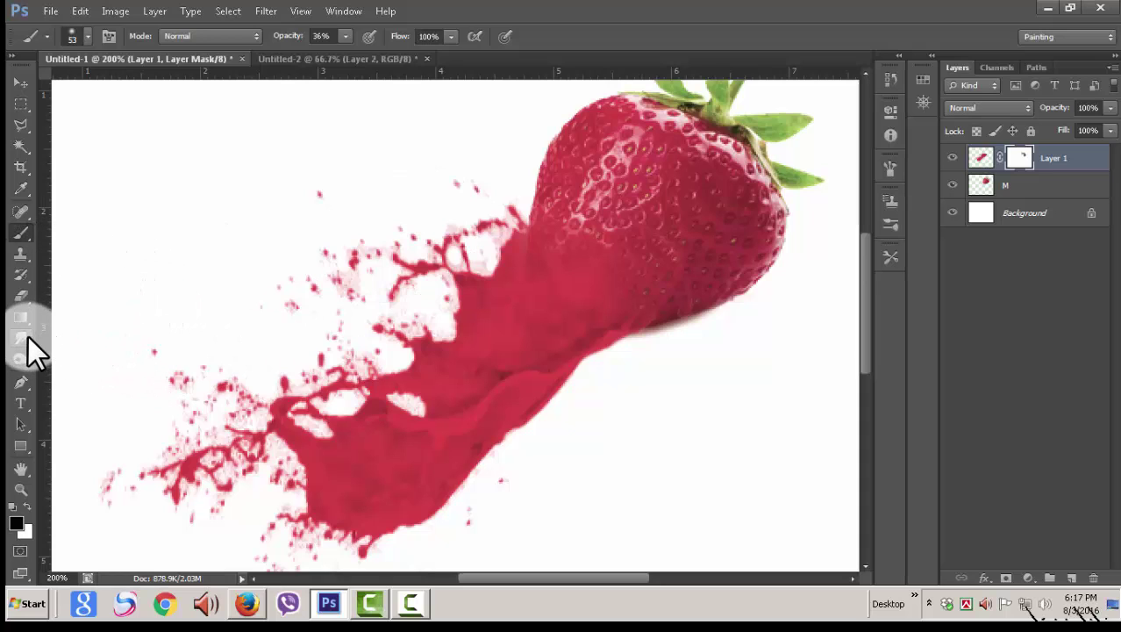
{"action": "left_click_drag", "start_coordinate": [28, 336], "coordinate": [82, 365]}
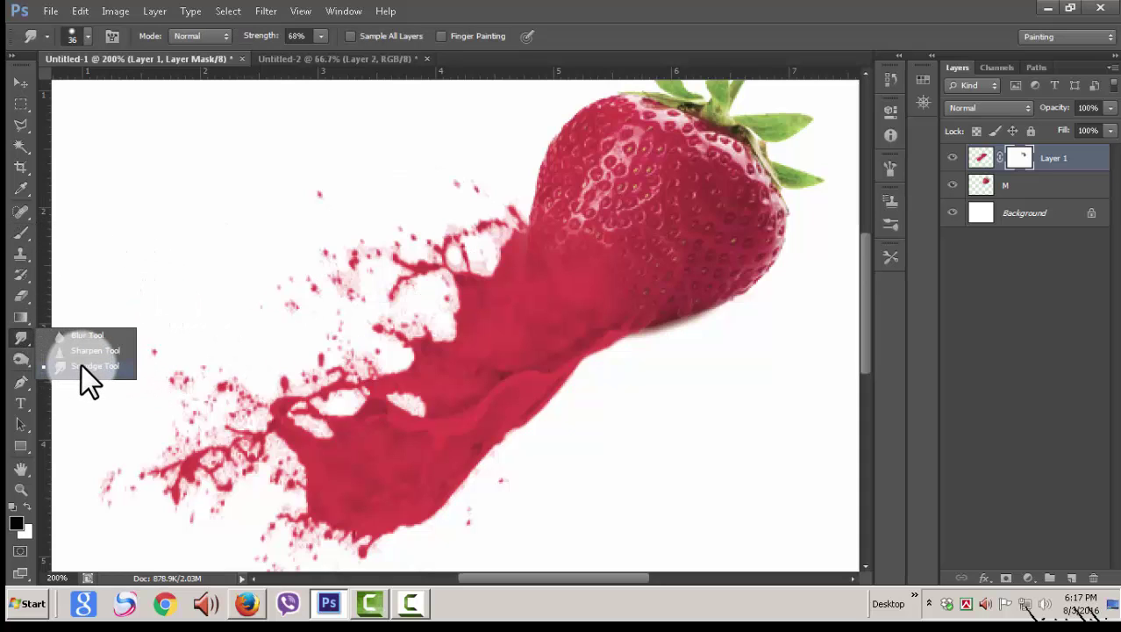
Choose the Smudge tool with a 16 px brush
{"action": "left_click", "coordinate": [588, 243]}
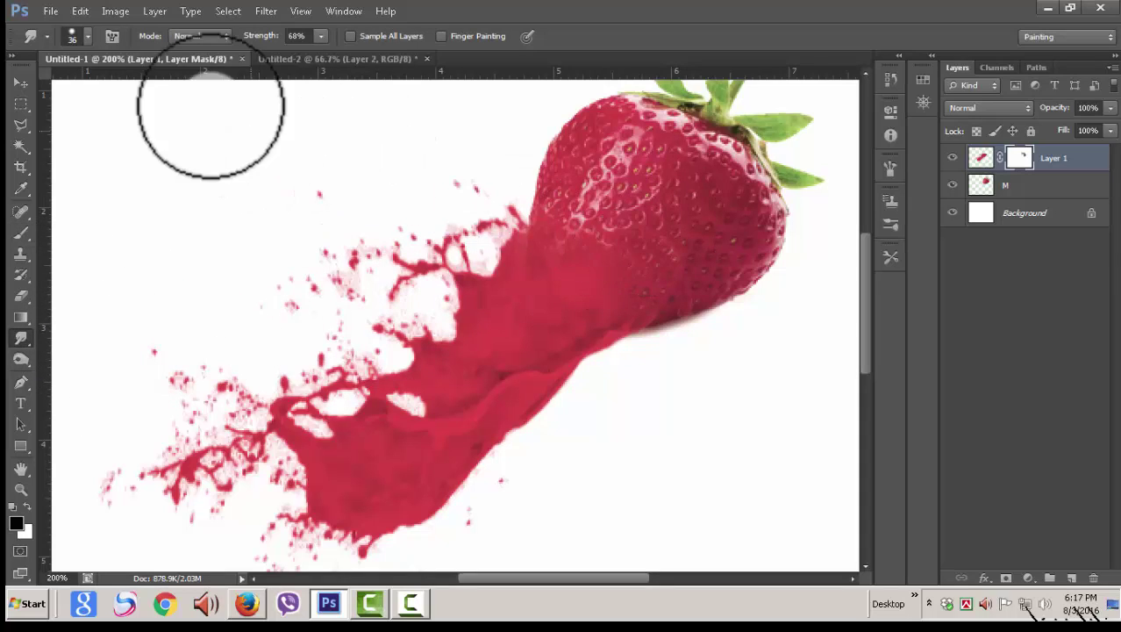
{"action": "left_click", "coordinate": [88, 36]}
{"action": "left_click_drag", "start_coordinate": [108, 82], "coordinate": [42, 88]}
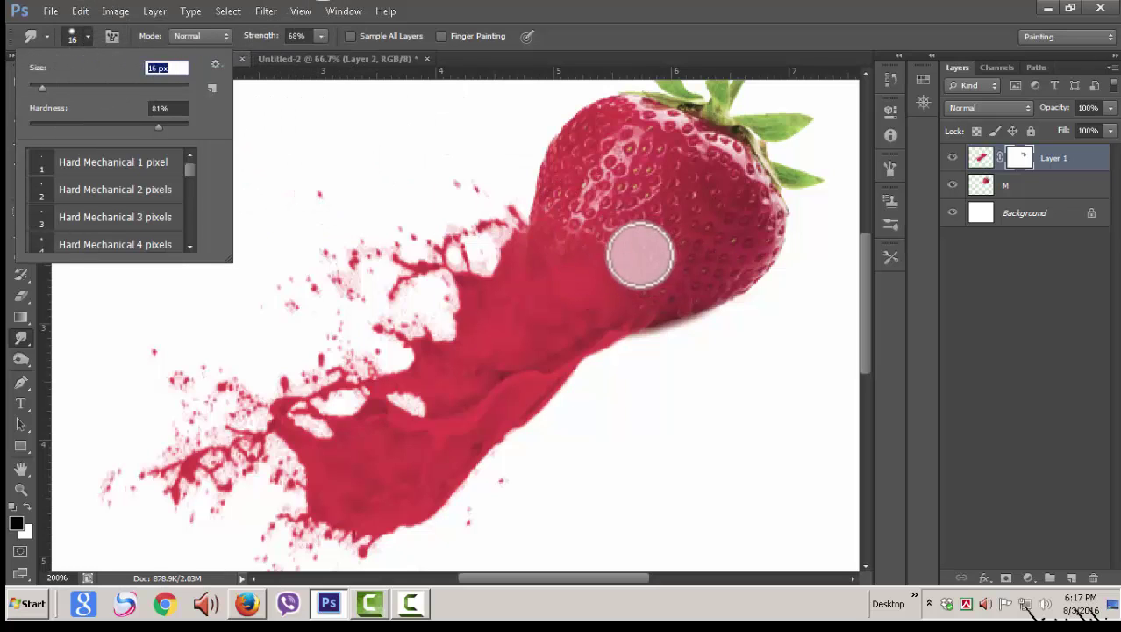
{"action": "left_click", "coordinate": [579, 226]}
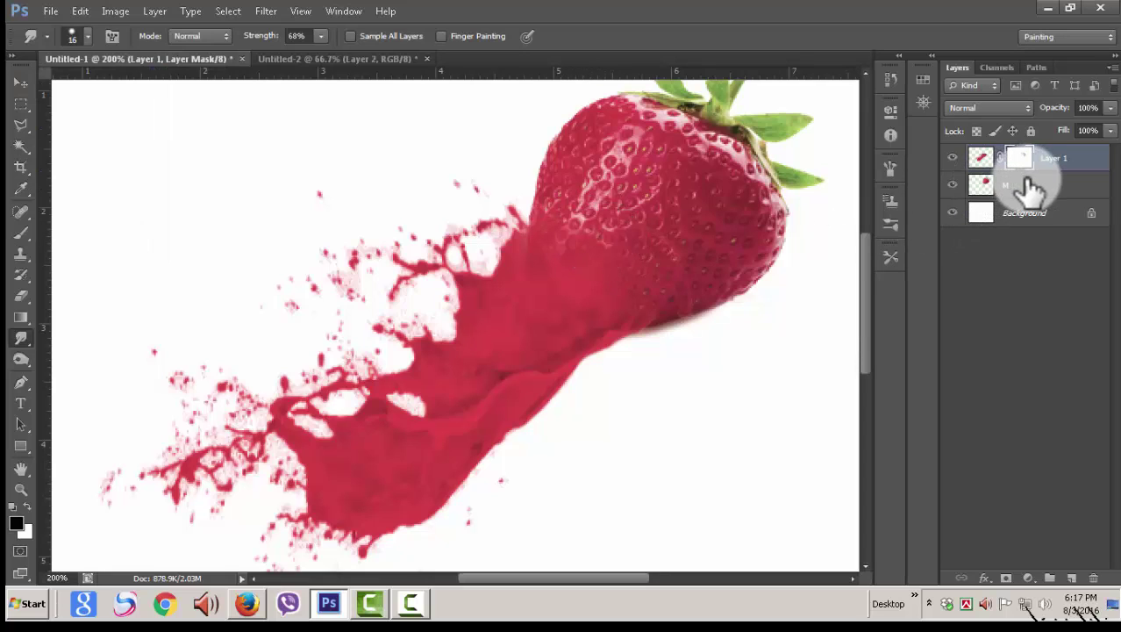
On layer M, check layer visibility and smear the strawberry's edge into the splash
{"action": "left_click", "coordinate": [1028, 184]}
{"action": "left_click", "coordinate": [953, 185]}
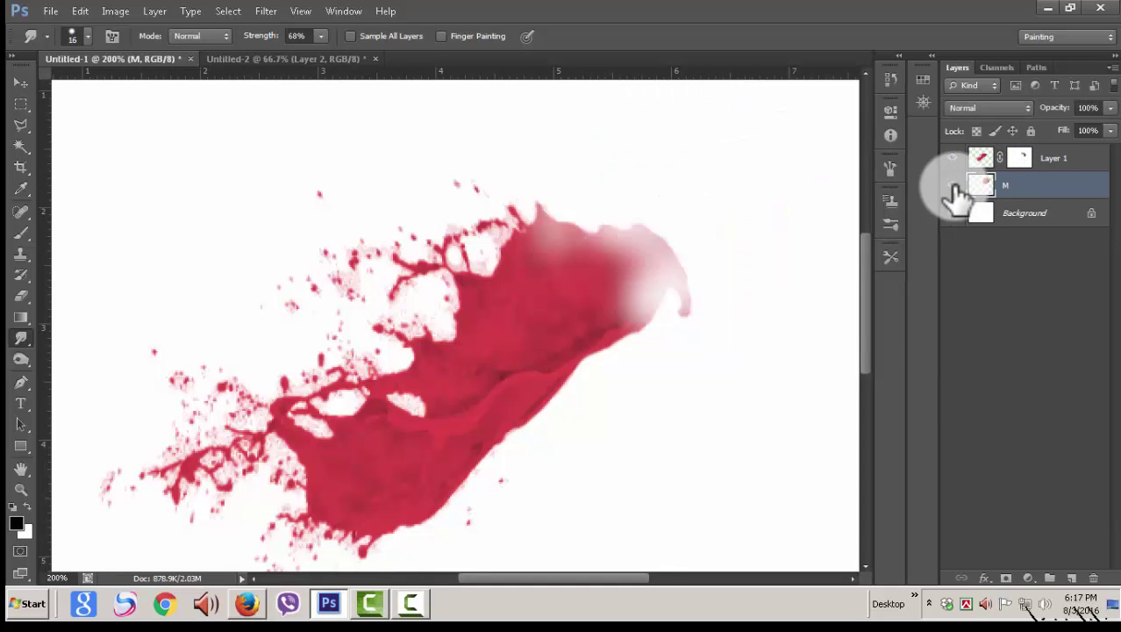
{"action": "left_click", "coordinate": [952, 158]}
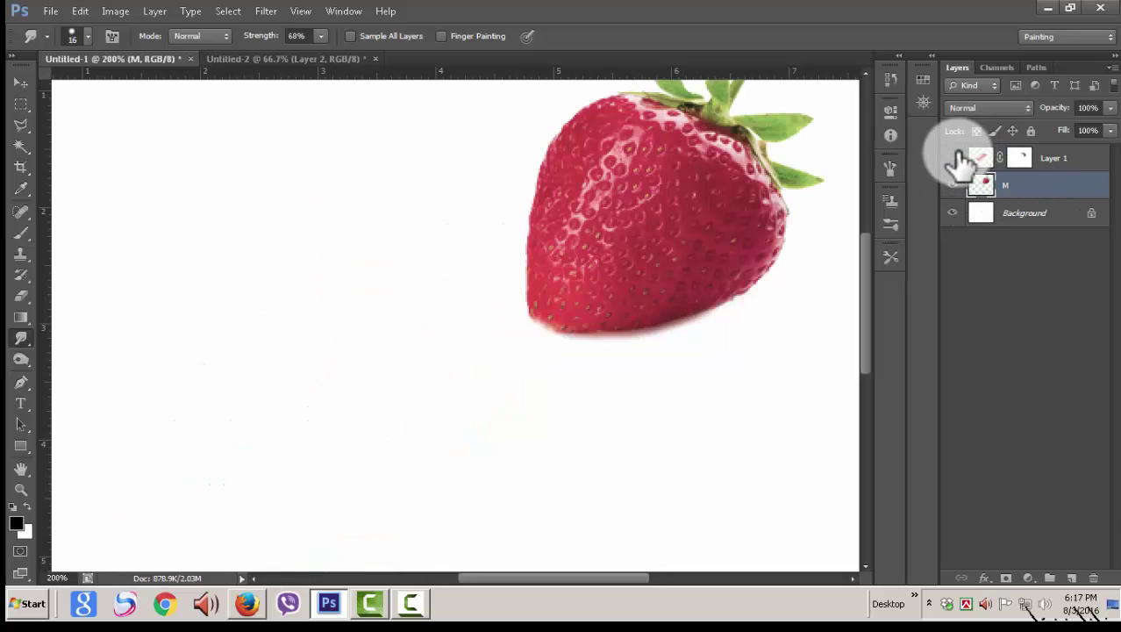
{"action": "left_click", "coordinate": [955, 158]}
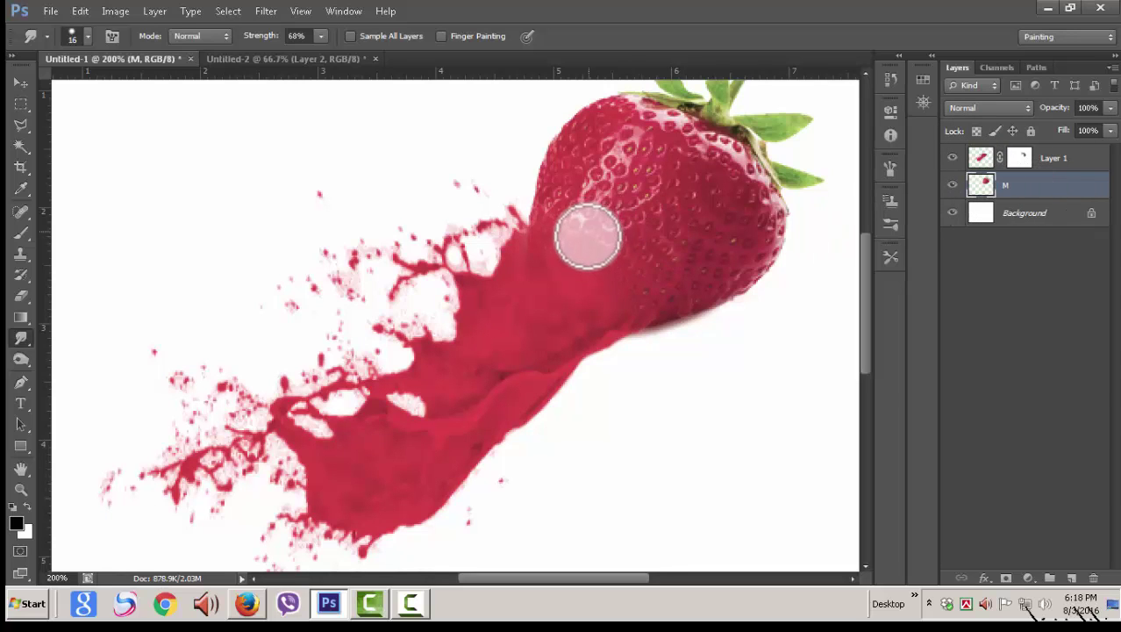
{"action": "left_click_drag", "start_coordinate": [561, 220], "coordinate": [551, 208]}
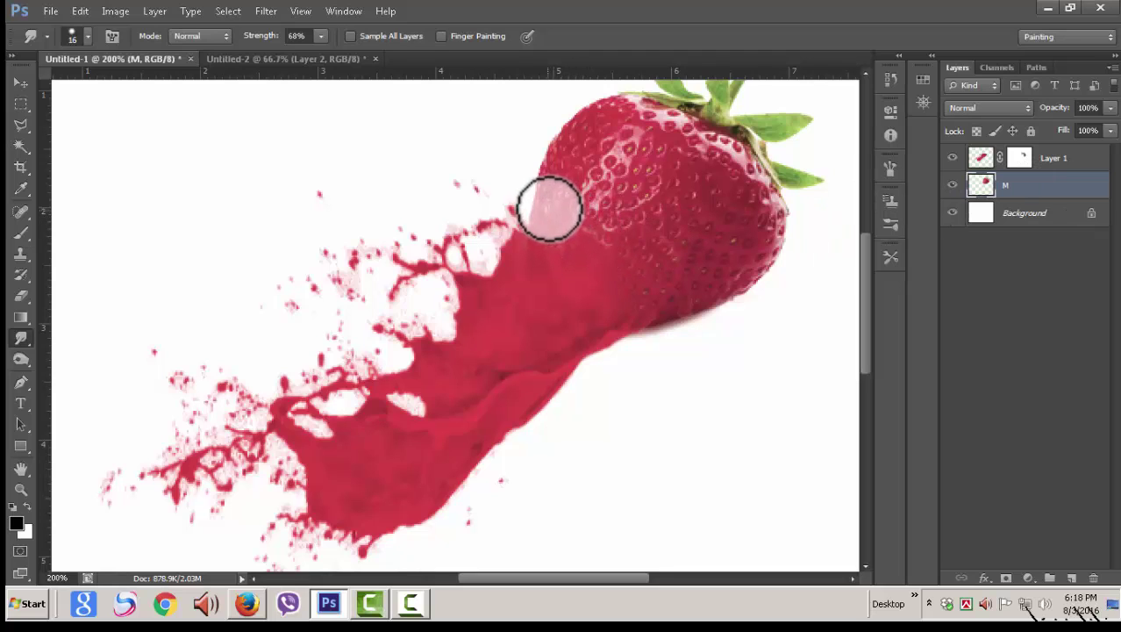
{"action": "mouse_move", "coordinate": [603, 236]}
{"action": "left_mouse_down"}
{"action": "mouse_move", "coordinate": [643, 263]}
{"action": "mouse_move", "coordinate": [652, 311]}
{"action": "mouse_move", "coordinate": [646, 293]}
{"action": "mouse_move", "coordinate": [638, 313]}
{"action": "mouse_move", "coordinate": [690, 293]}
{"action": "mouse_move", "coordinate": [611, 215]}
{"action": "mouse_move", "coordinate": [633, 303]}
{"action": "mouse_move", "coordinate": [569, 205]}
{"action": "mouse_move", "coordinate": [711, 300]}
{"action": "mouse_move", "coordinate": [663, 303]}
{"action": "mouse_move", "coordinate": [707, 313]}
{"action": "mouse_move", "coordinate": [655, 308]}
{"action": "mouse_move", "coordinate": [690, 310]}
{"action": "mouse_move", "coordinate": [649, 320]}
{"action": "mouse_move", "coordinate": [688, 303]}
{"action": "mouse_move", "coordinate": [762, 319]}
{"action": "left_mouse_up"}
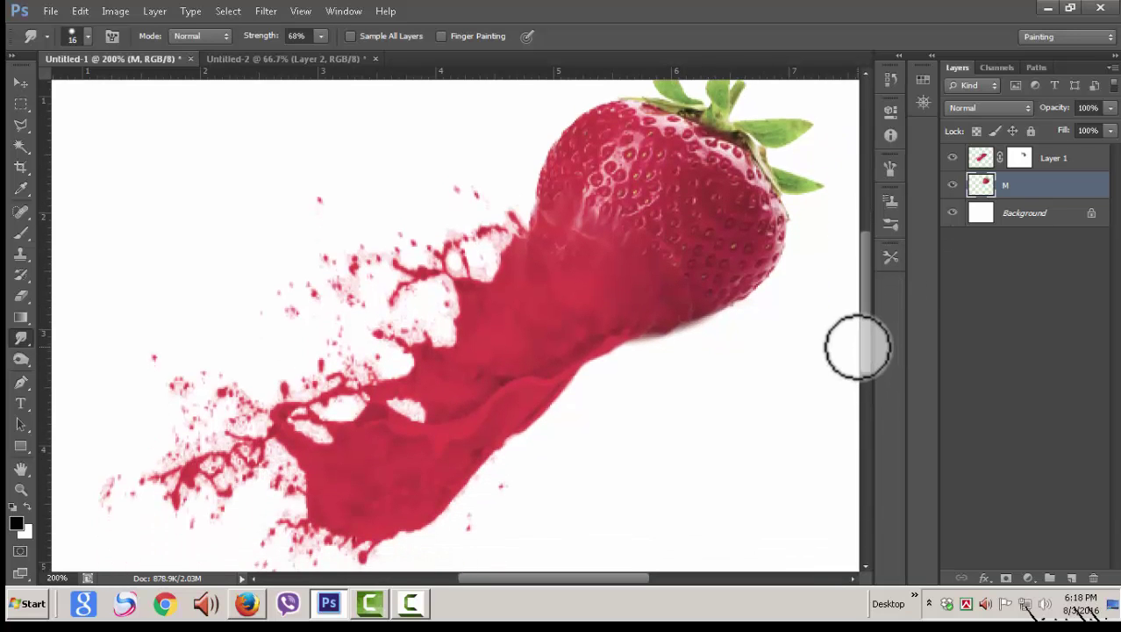
Smudge the strawberry's lower edge into the splash, zooming in for detail
{"action": "key", "text": "ctrl+minus"}
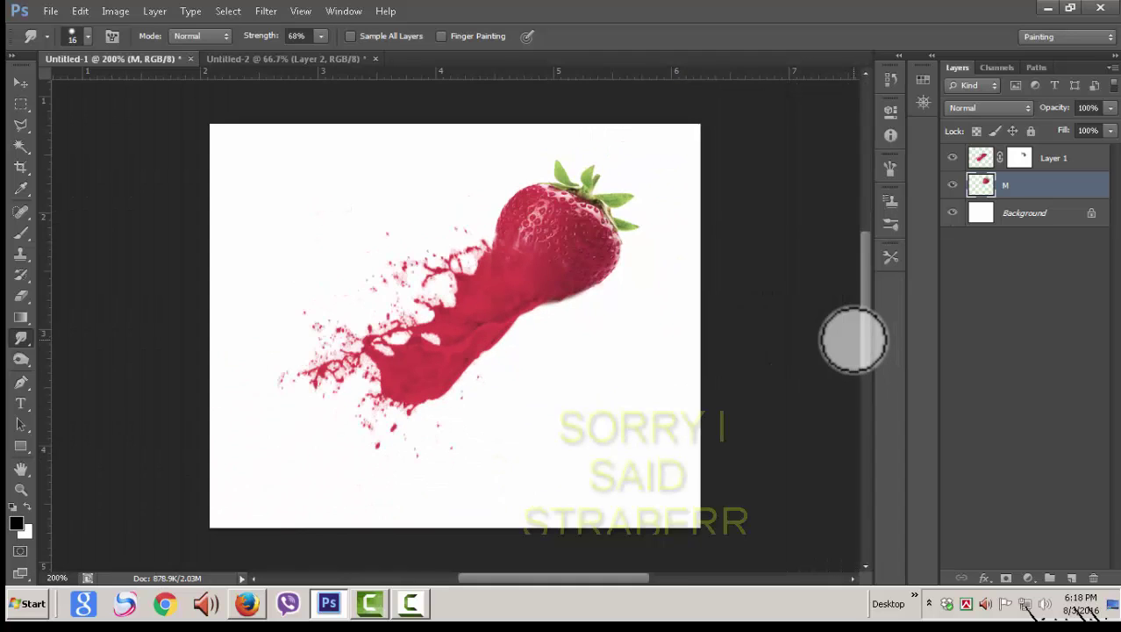
{"action": "mouse_move", "coordinate": [620, 275]}
{"action": "left_mouse_down"}
{"action": "mouse_move", "coordinate": [505, 358]}
{"action": "mouse_move", "coordinate": [568, 220]}
{"action": "mouse_move", "coordinate": [563, 255]}
{"action": "mouse_move", "coordinate": [518, 243]}
{"action": "mouse_move", "coordinate": [471, 348]}
{"action": "mouse_move", "coordinate": [534, 246]}
{"action": "mouse_move", "coordinate": [426, 363]}
{"action": "mouse_move", "coordinate": [552, 222]}
{"action": "mouse_move", "coordinate": [521, 222]}
{"action": "mouse_move", "coordinate": [487, 333]}
{"action": "mouse_move", "coordinate": [400, 358]}
{"action": "mouse_move", "coordinate": [377, 351]}
{"action": "left_mouse_up"}
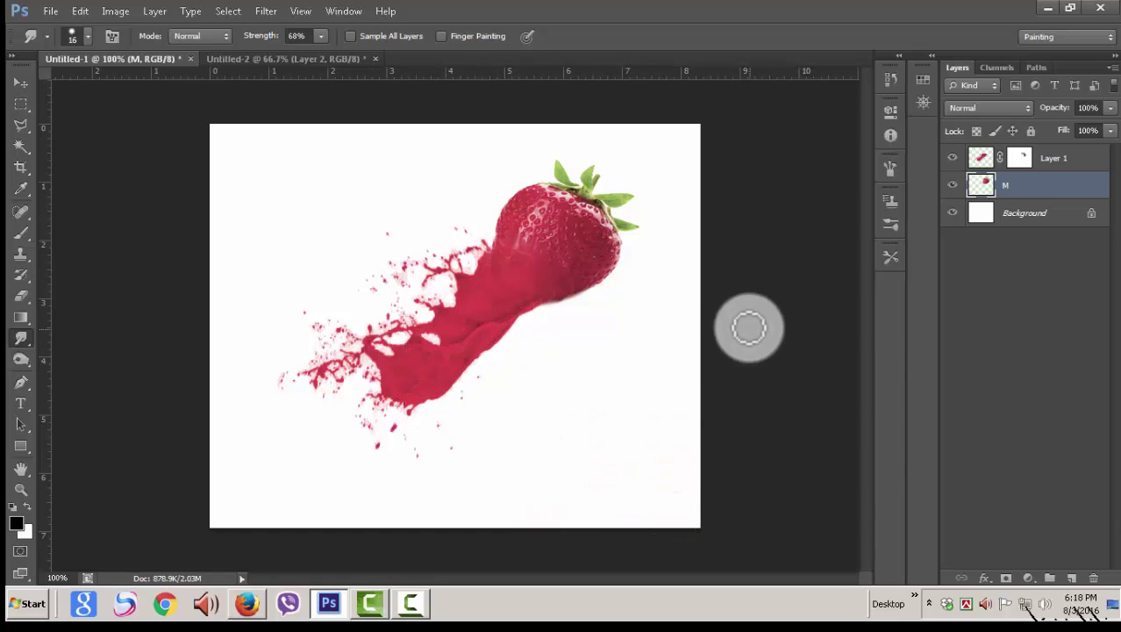
{"action": "key", "text": "ctrl+plus"}
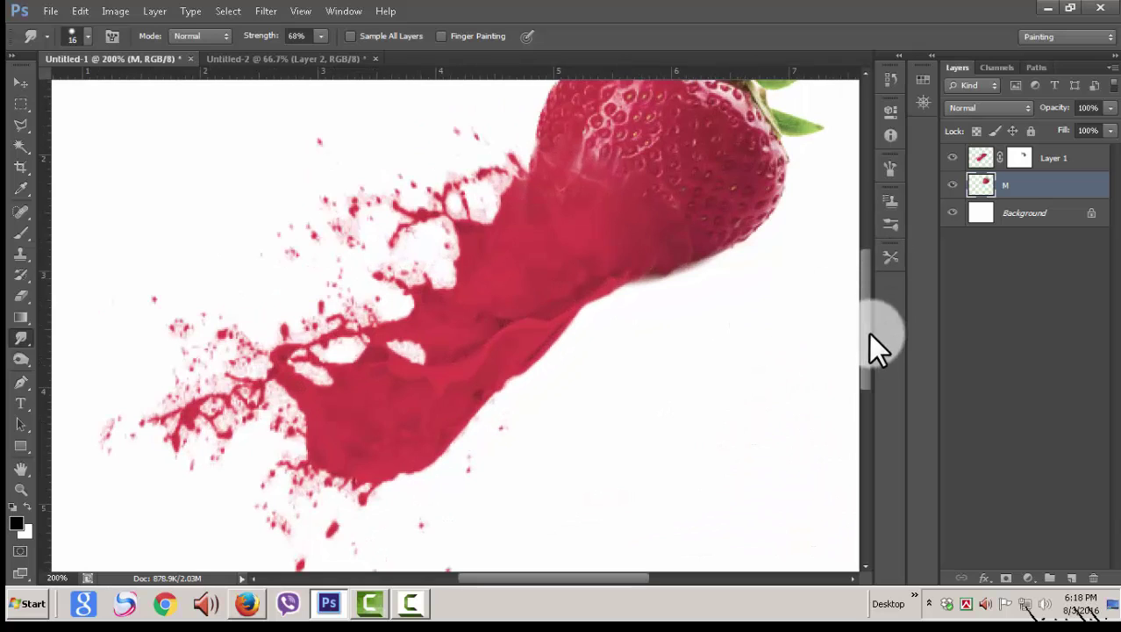
{"action": "left_click_drag", "start_coordinate": [866, 333], "coordinate": [855, 295]}
{"action": "left_click_drag", "start_coordinate": [676, 293], "coordinate": [677, 297]}
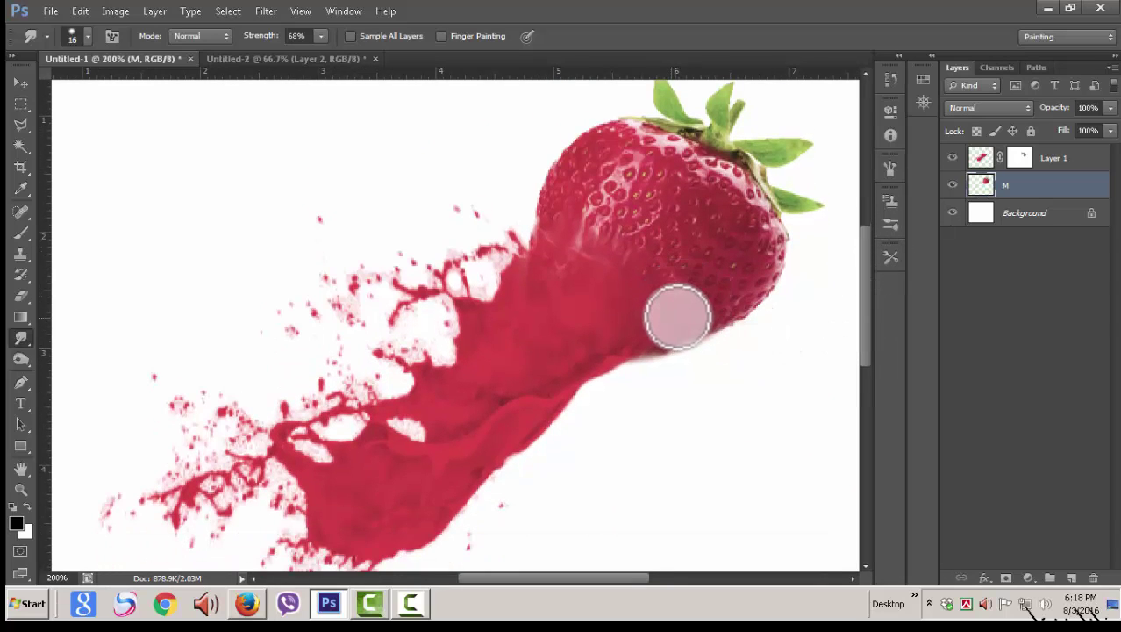
{"action": "mouse_move", "coordinate": [677, 295]}
{"action": "left_mouse_down"}
{"action": "mouse_move", "coordinate": [633, 235]}
{"action": "mouse_move", "coordinate": [565, 267]}
{"action": "mouse_move", "coordinate": [586, 357]}
{"action": "left_mouse_up"}
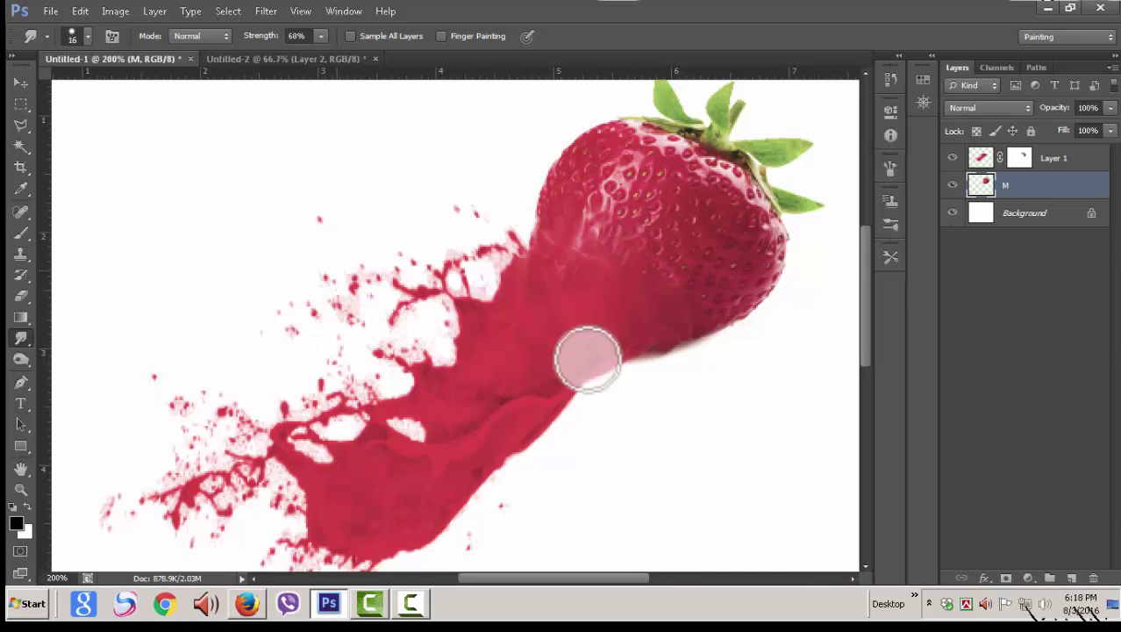
{"action": "left_click", "coordinate": [396, 501]}
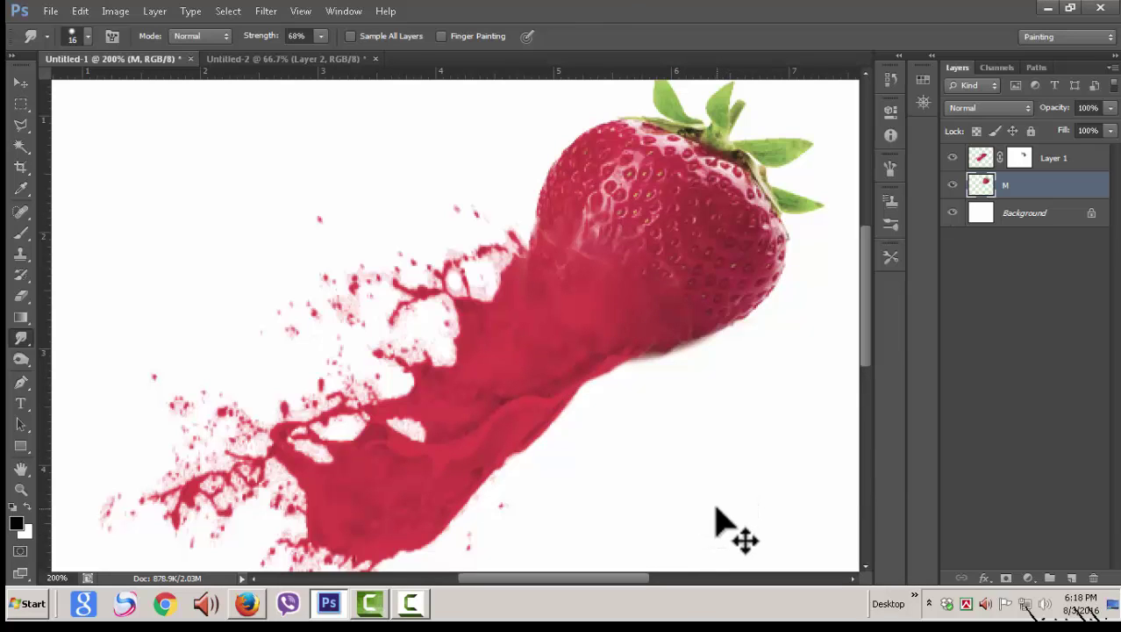
Smudge the berry's lower-right edge and undo the last stray smear
{"action": "key", "text": "ctrl+minus"}
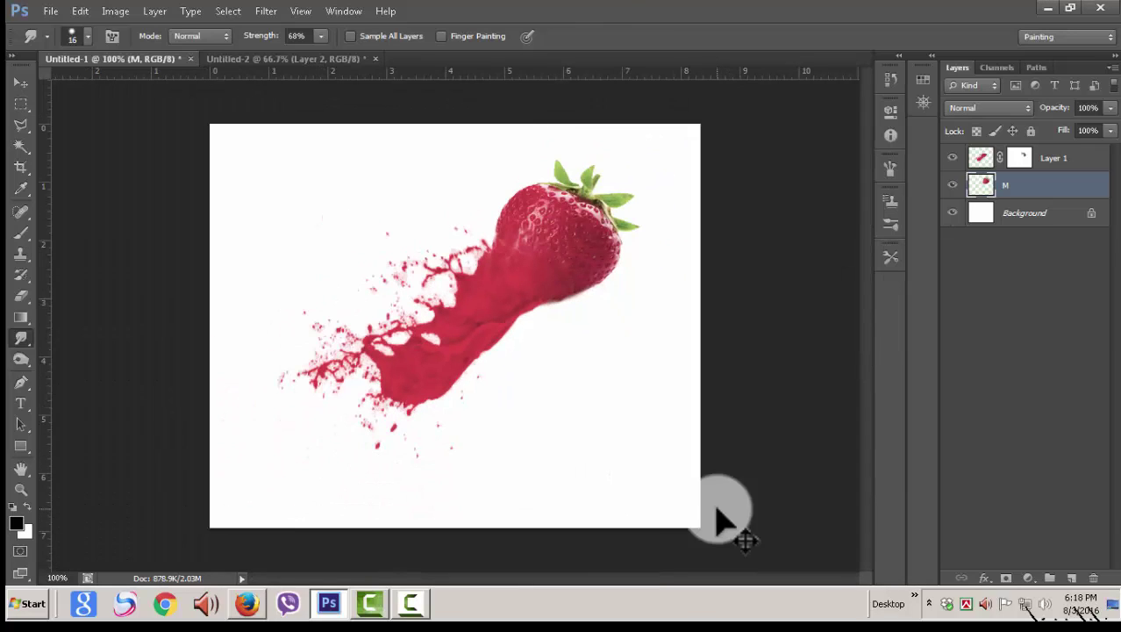
{"action": "left_click_drag", "start_coordinate": [568, 360], "coordinate": [617, 248]}
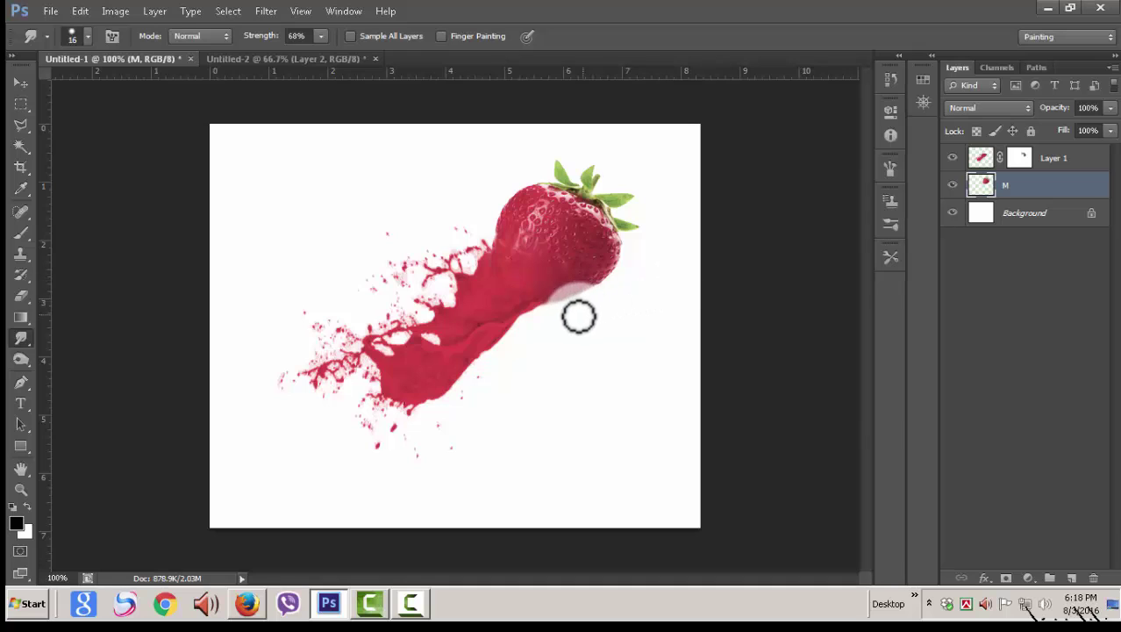
{"action": "left_click_drag", "start_coordinate": [544, 224], "coordinate": [516, 210]}
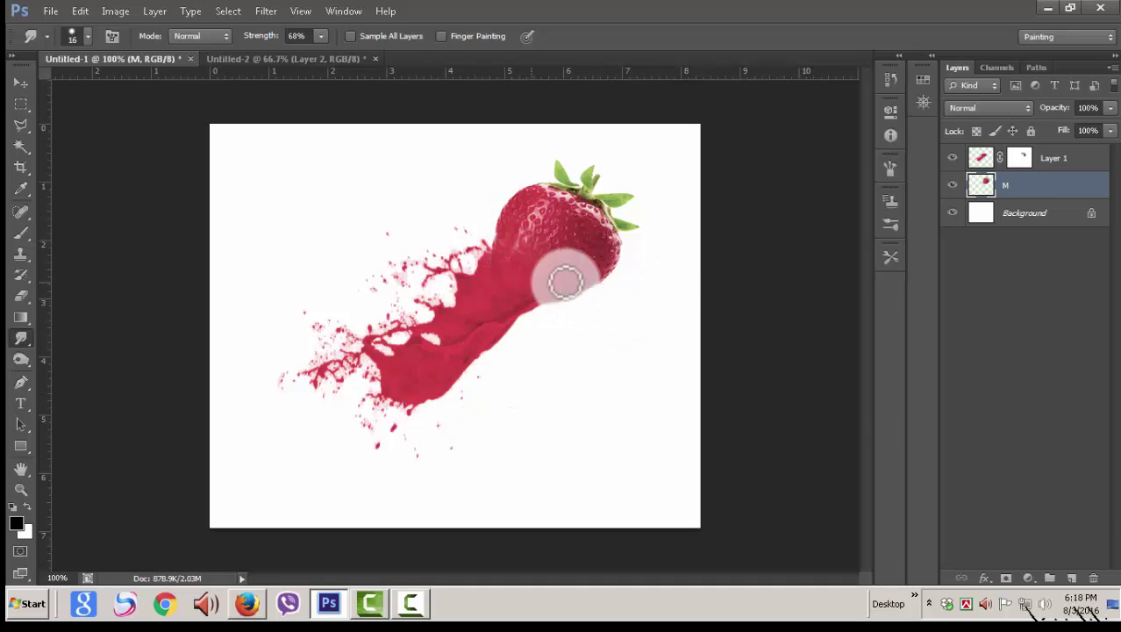
{"action": "key", "text": "ctrl+z"}
Add a new empty layer above Background and choose the Gradient tool
{"action": "left_click", "coordinate": [1072, 219]}
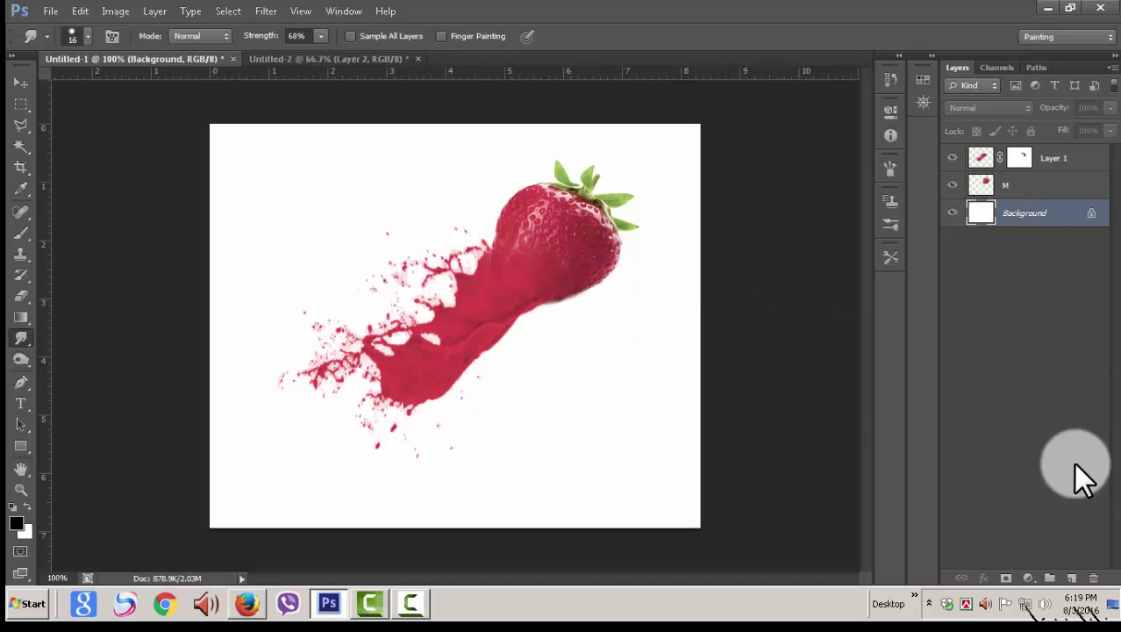
{"action": "left_click", "coordinate": [1071, 577]}
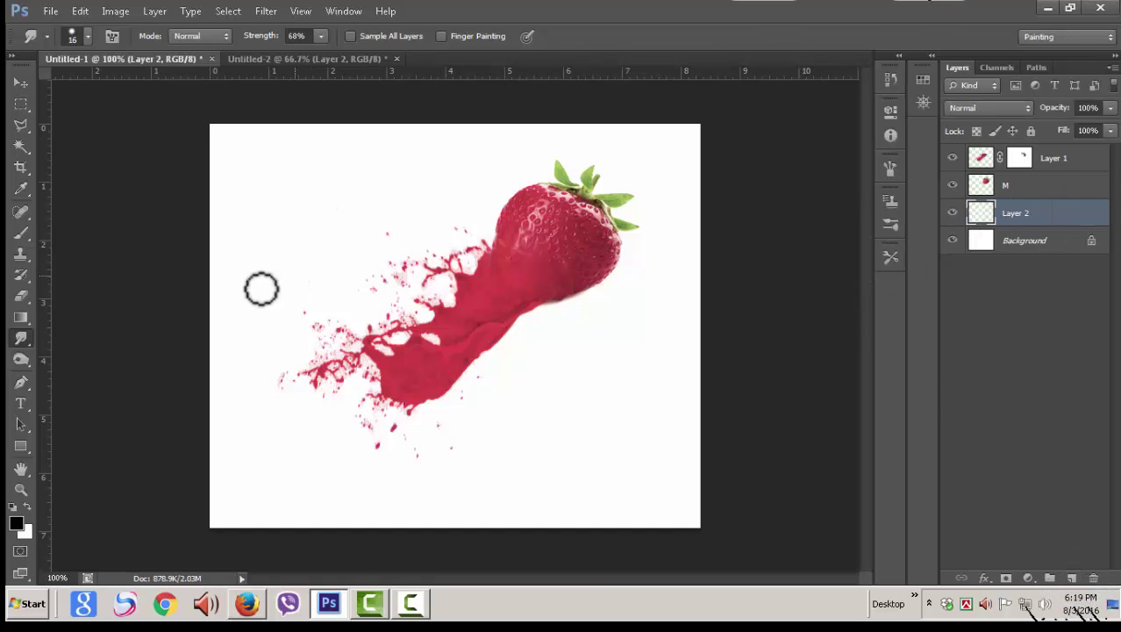
{"action": "left_click", "coordinate": [28, 316]}
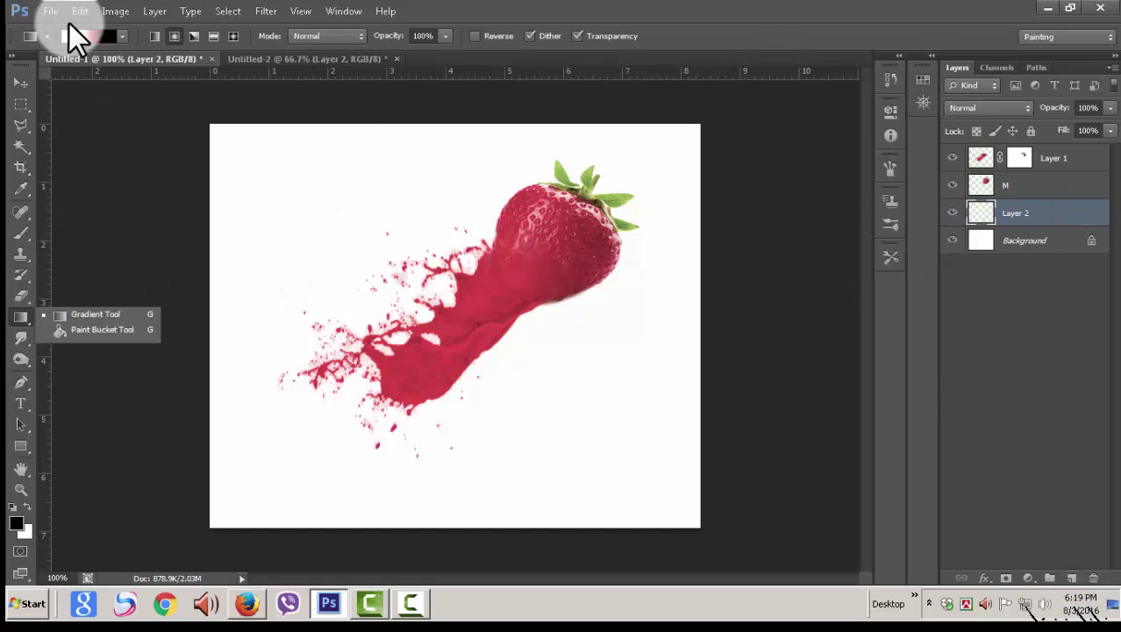
Add a #cc0000 red colour stop at 57% to the gradient and confirm the edits
{"action": "left_click", "coordinate": [79, 34]}
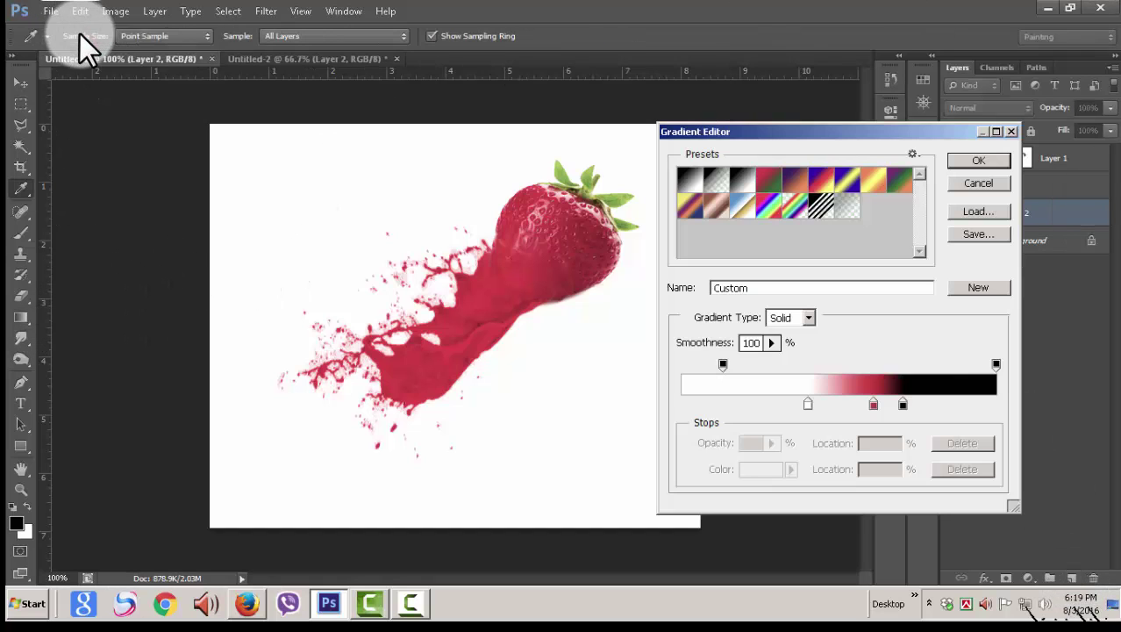
{"action": "left_click", "coordinate": [886, 397]}
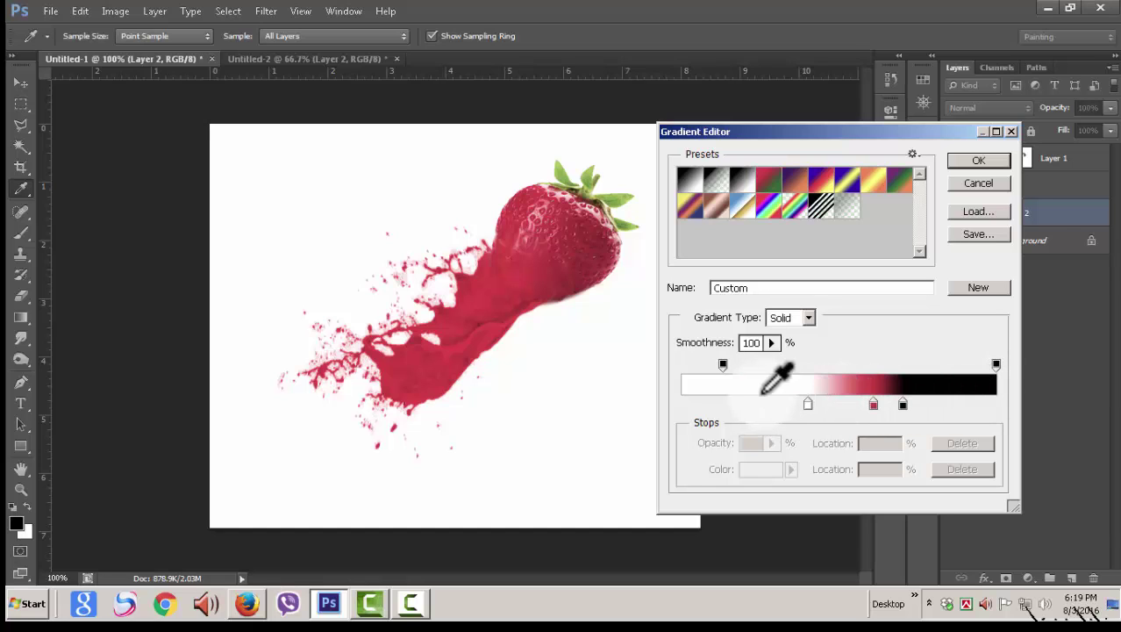
{"action": "left_click", "coordinate": [938, 384]}
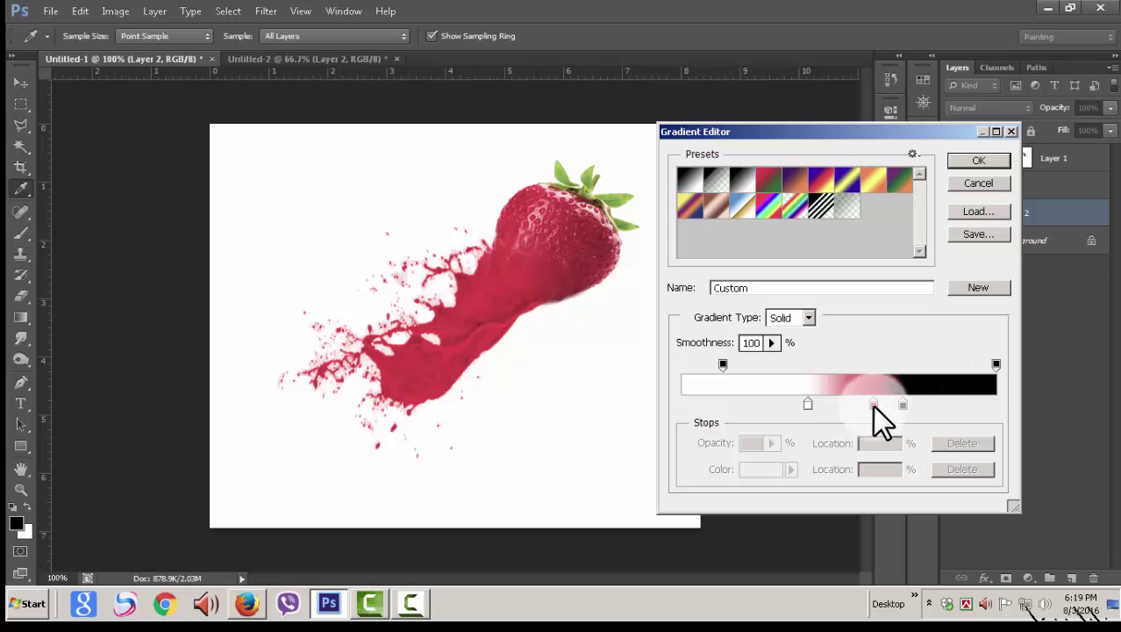
{"action": "left_click_drag", "start_coordinate": [872, 405], "coordinate": [860, 404]}
{"action": "left_click", "coordinate": [752, 469]}
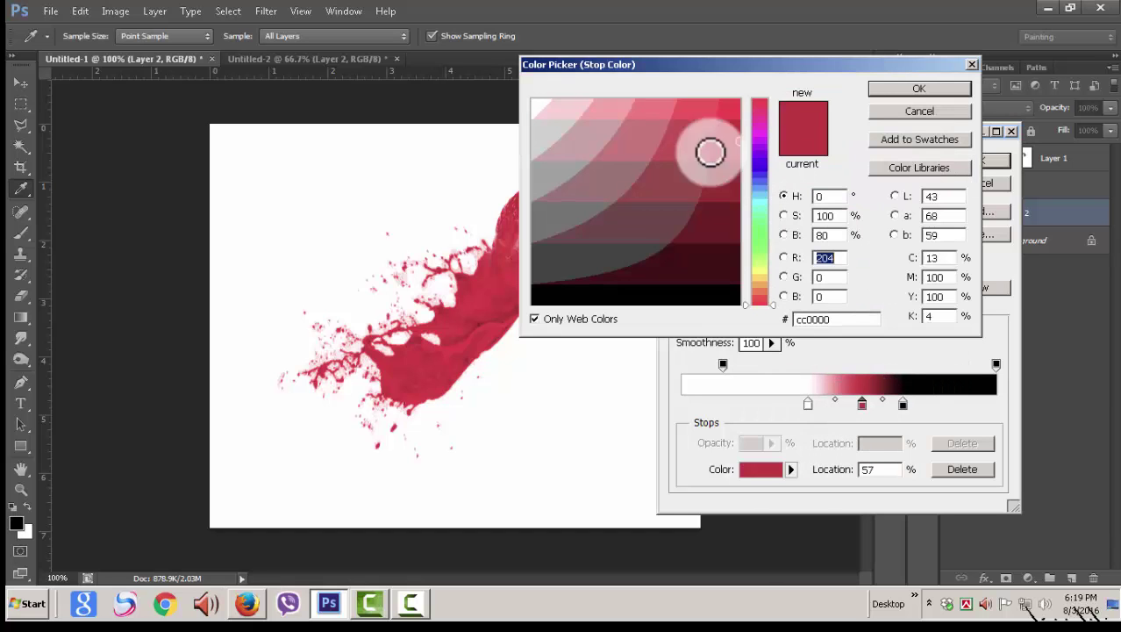
{"action": "left_click", "coordinate": [760, 128]}
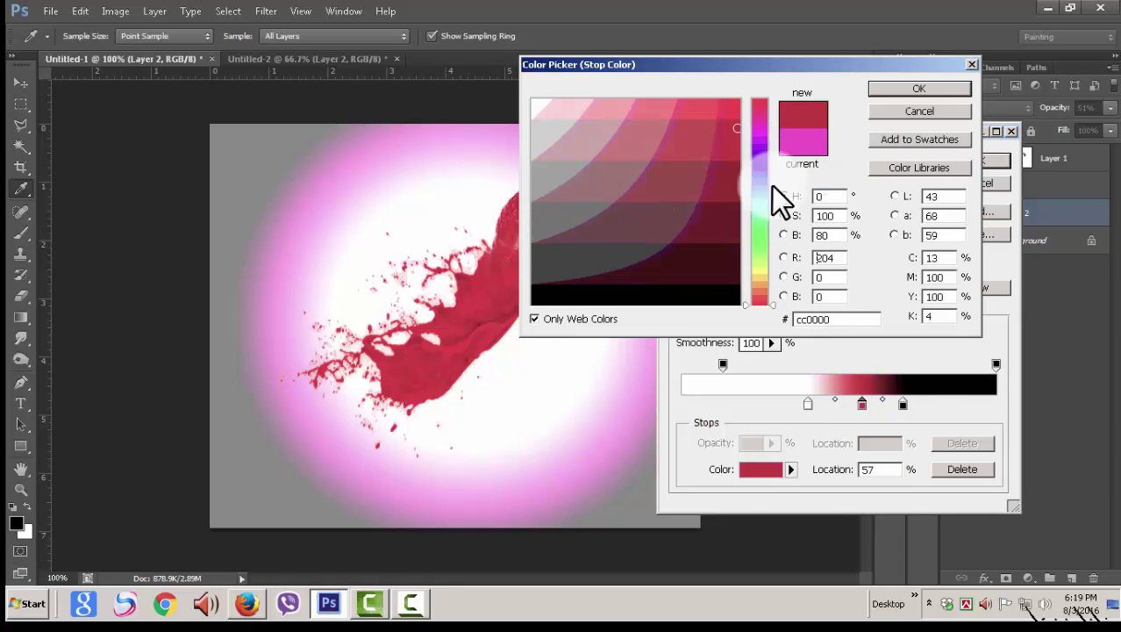
{"action": "left_click", "coordinate": [921, 90]}
{"action": "left_click", "coordinate": [983, 160]}
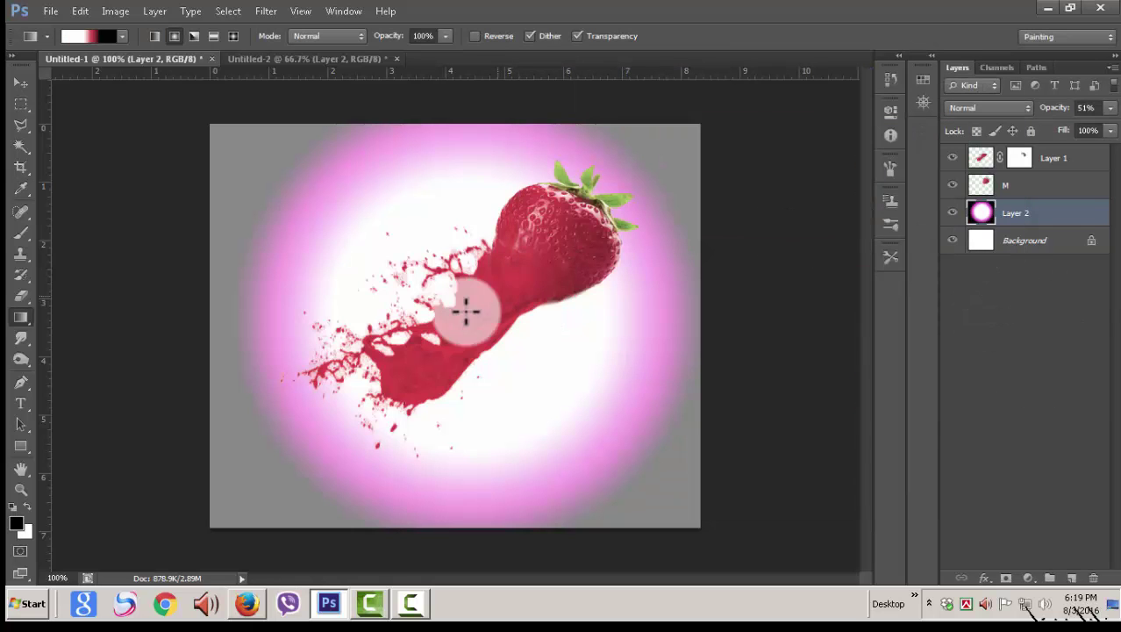
Draw a white-to-red radial vignette on Layer 2 at 70% opacity, then check Layer 1's opacity
{"action": "left_click_drag", "start_coordinate": [466, 307], "coordinate": [712, 536]}
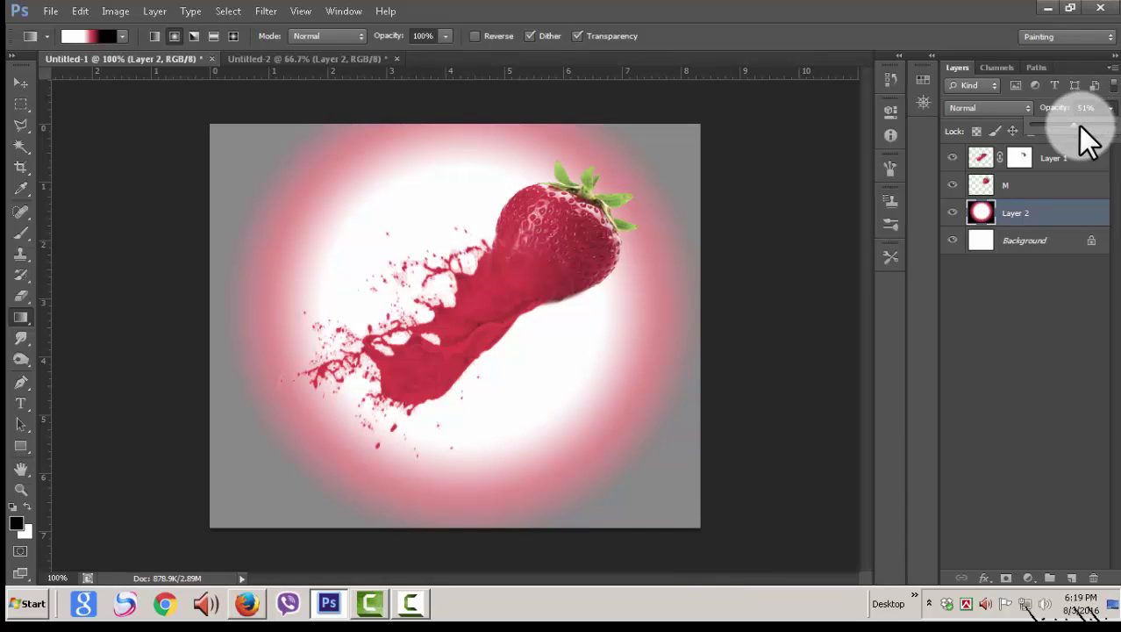
{"action": "left_click_drag", "start_coordinate": [1087, 128], "coordinate": [1068, 133]}
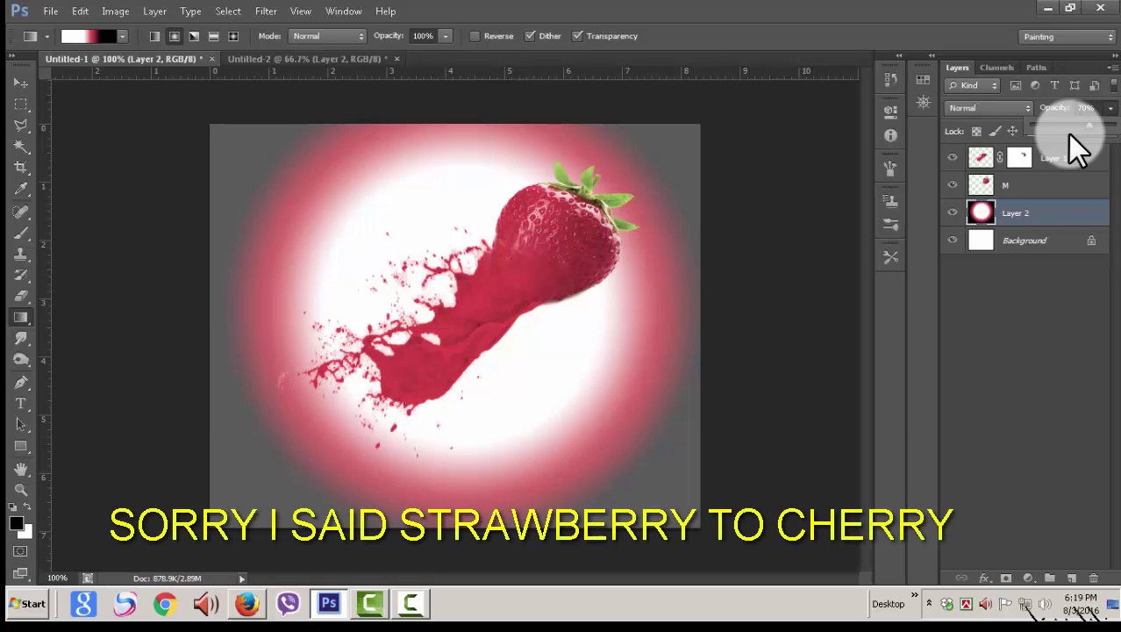
{"action": "left_click", "coordinate": [1049, 185]}
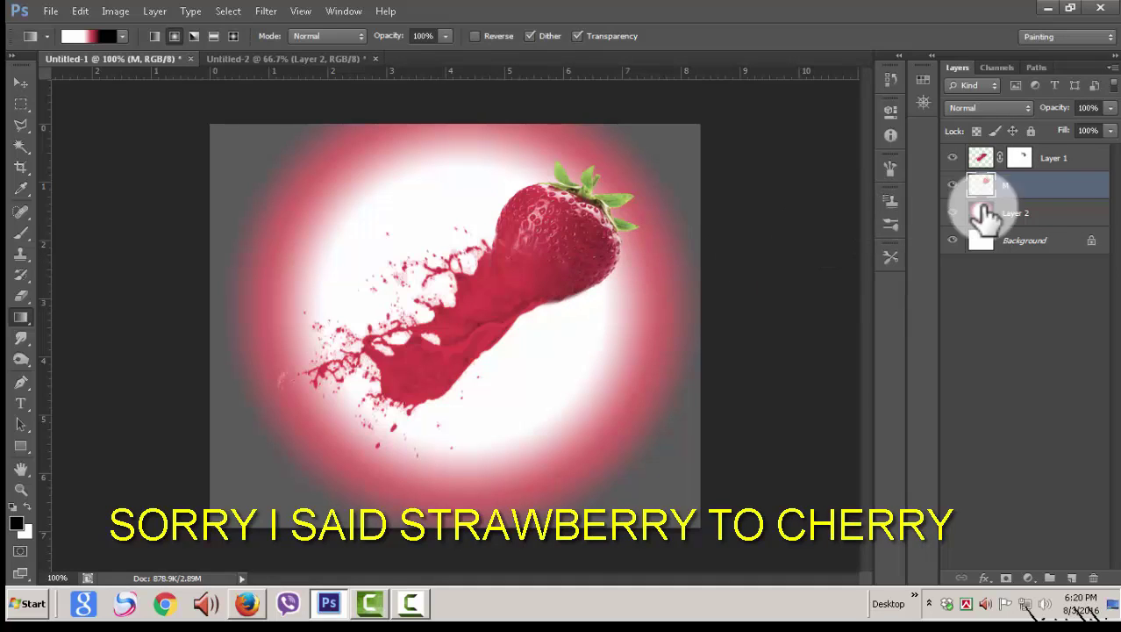
{"action": "left_click", "coordinate": [1057, 159]}
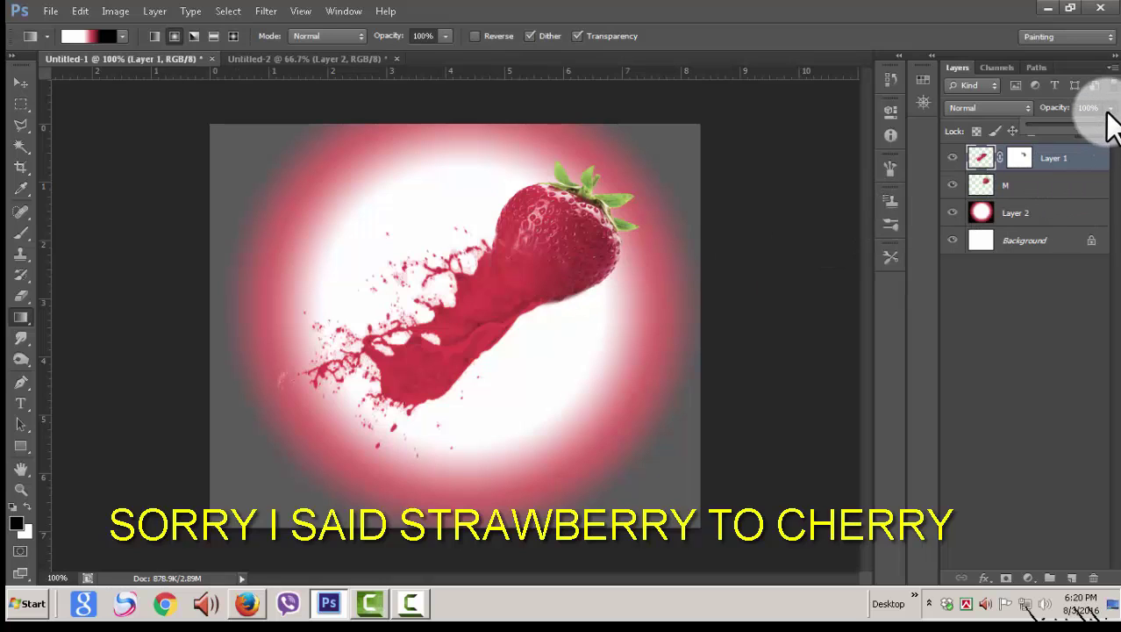
{"action": "mouse_move", "coordinate": [1109, 136]}
{"action": "left_mouse_down"}
{"action": "mouse_move", "coordinate": [1085, 140]}
{"action": "mouse_move", "coordinate": [1099, 126]}
{"action": "left_mouse_up"}
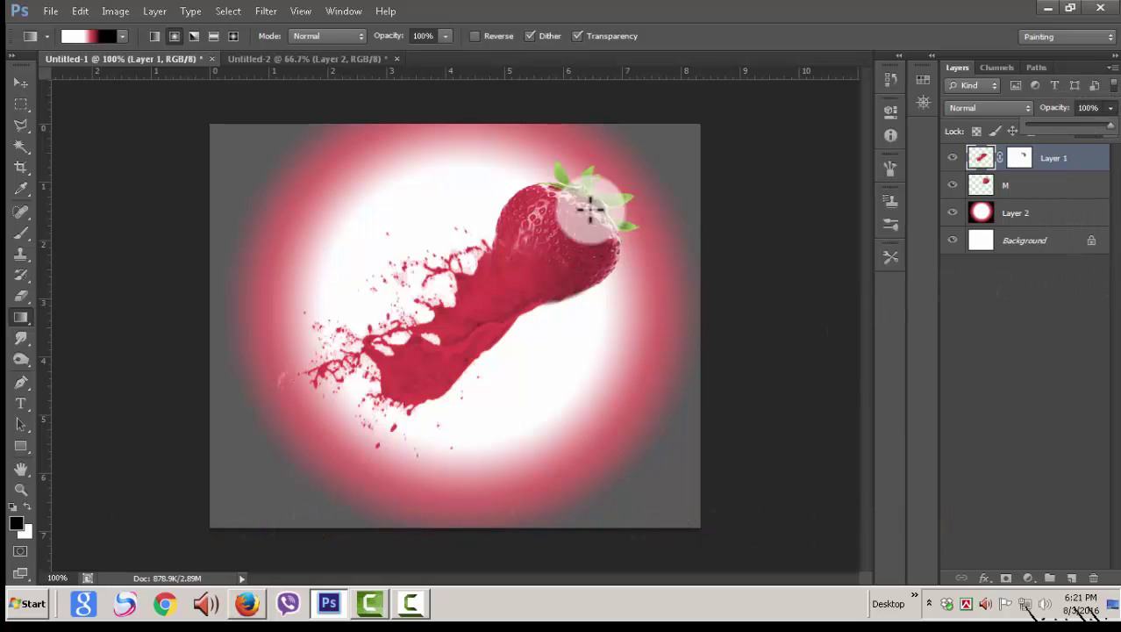
{"action": "left_click", "coordinate": [21, 83]}
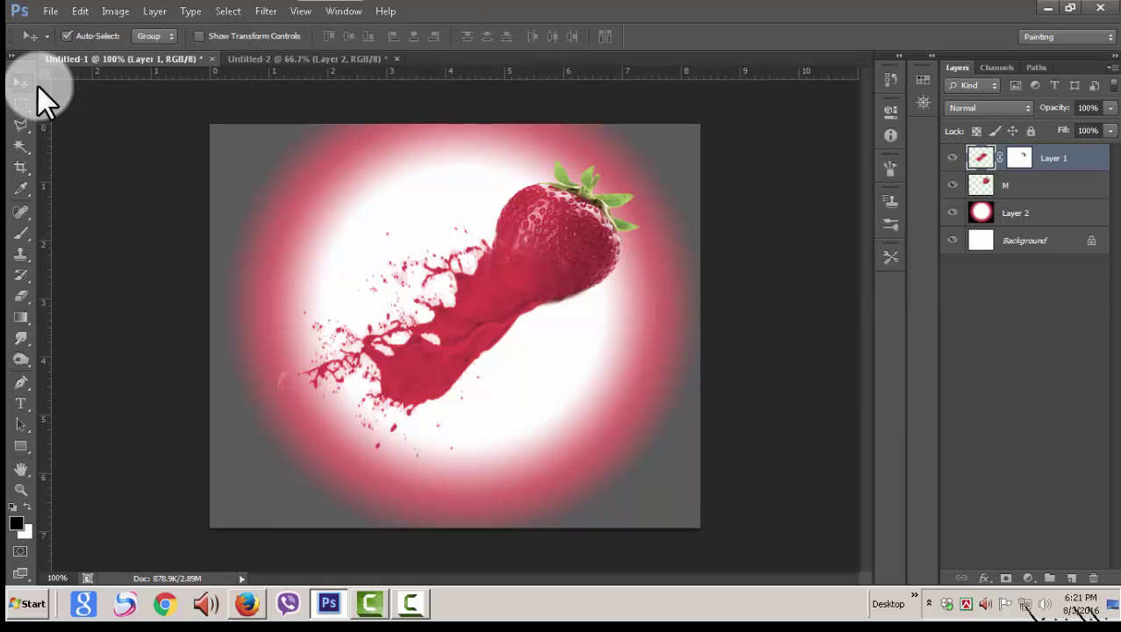